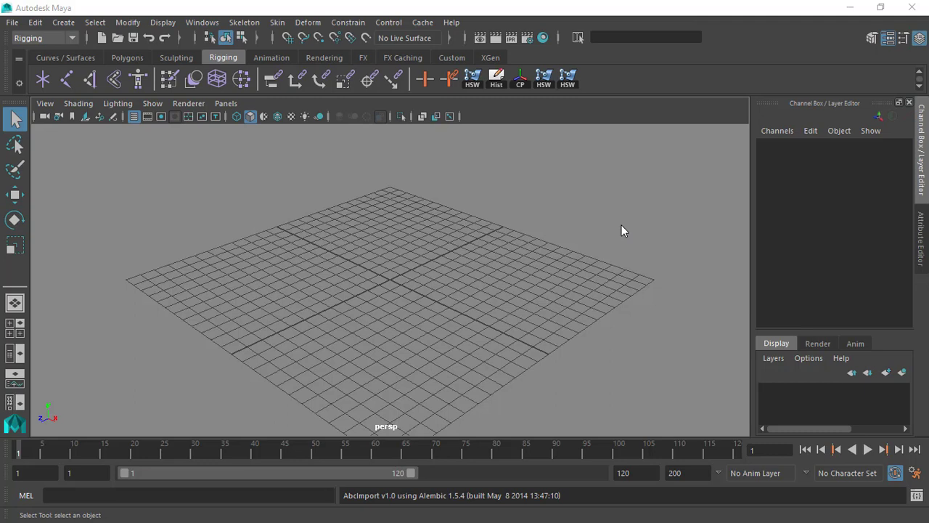
# - Create a polygon sphere and move it along the Z axis to about -4.8
pyautogui.keyDown('alt'); pyautogui.moveTo(394, 201); pyautogui.dragTo(444, 294); pyautogui.keyUp('alt')
pyautogui.click(71, 29)
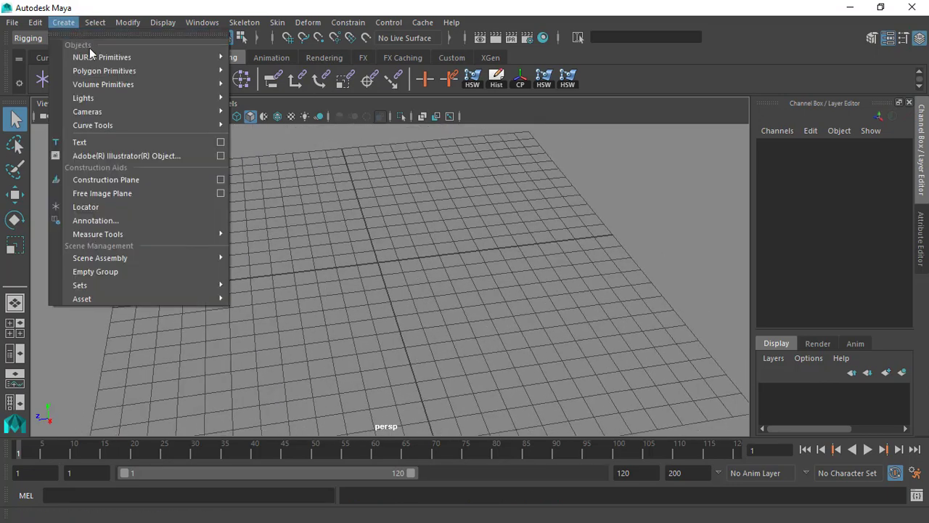
pyautogui.moveTo(114, 73)
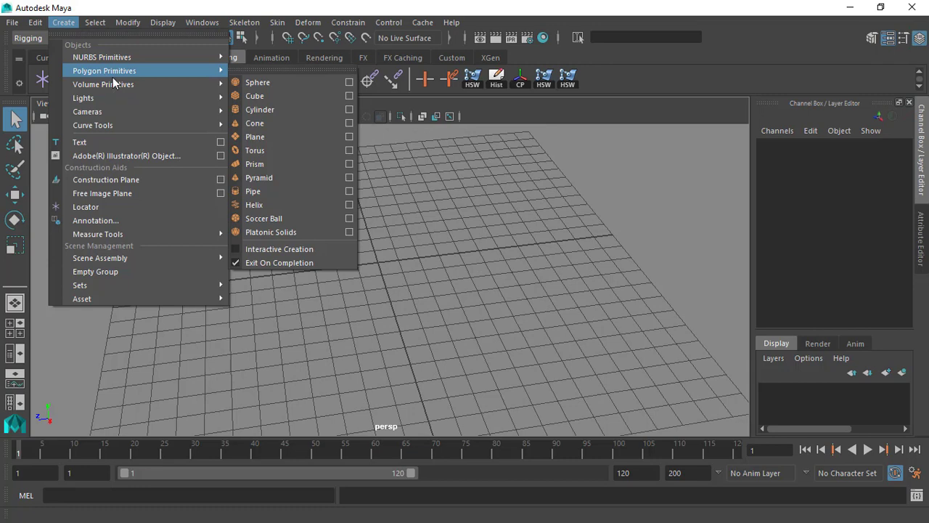
pyautogui.click(248, 87)
pyautogui.press('w')
pyautogui.moveTo(326, 263); pyautogui.dragTo(476, 245)
# - Create a polygon cube at the origin
pyautogui.click(64, 23)
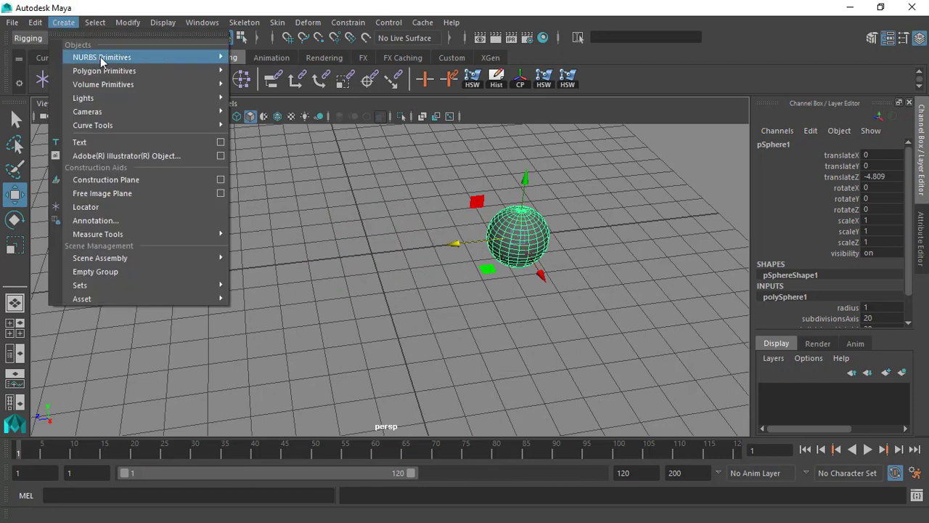
pyautogui.moveTo(116, 71)
pyautogui.click(250, 93)
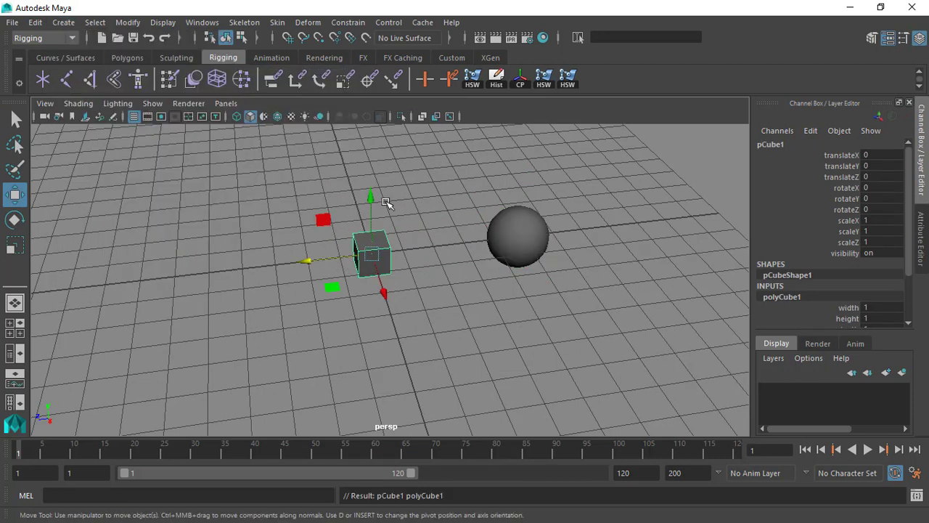
# - Try moving the cube along the Z axis to about 3.5, and undo the move
pyautogui.scroll(2, 387, 203)
pyautogui.moveTo(307, 251); pyautogui.dragTo(164, 260)
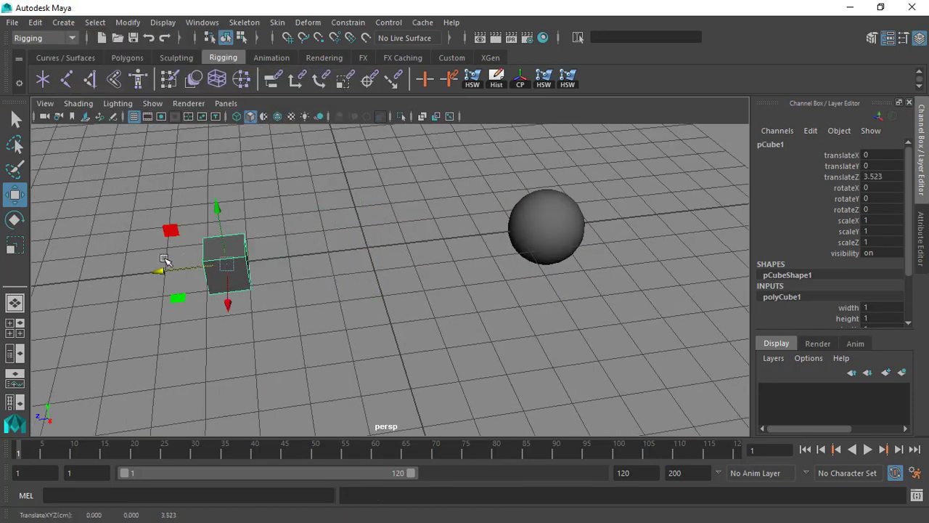
pyautogui.hotkey('ctrl', 'z')
pyautogui.keyDown('alt'); pyautogui.moveTo(388, 246); pyautogui.dragTo(391, 201, button='middle'); pyautogui.keyUp('alt')
pyautogui.keyDown('alt'); pyautogui.moveTo(391, 201); pyautogui.dragTo(376, 240); pyautogui.keyUp('alt')
pyautogui.keyDown('alt'); pyautogui.moveTo(353, 201); pyautogui.dragTo(375, 228); pyautogui.keyUp('alt')
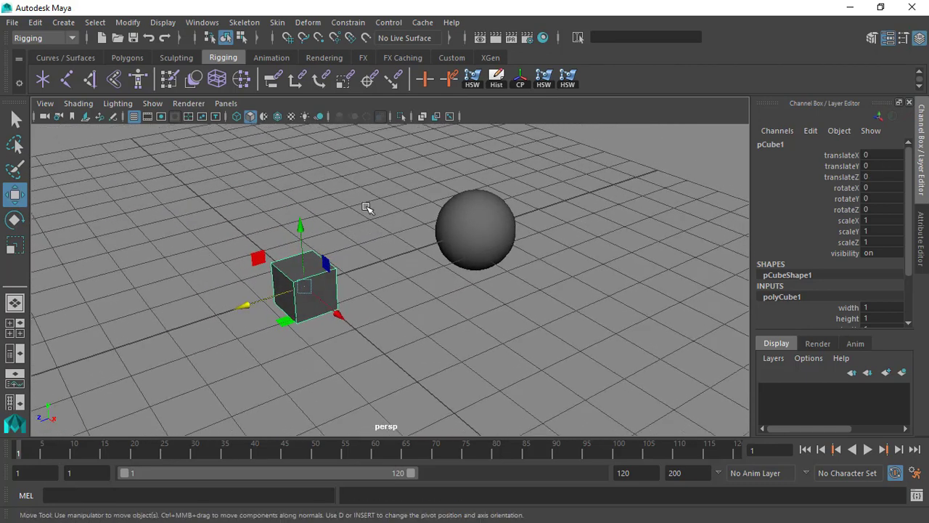
pyautogui.click(370, 198)
pyautogui.keyDown('alt'); pyautogui.moveTo(380, 193); pyautogui.dragTo(386, 226); pyautogui.keyUp('alt')
pyautogui.click(456, 209)
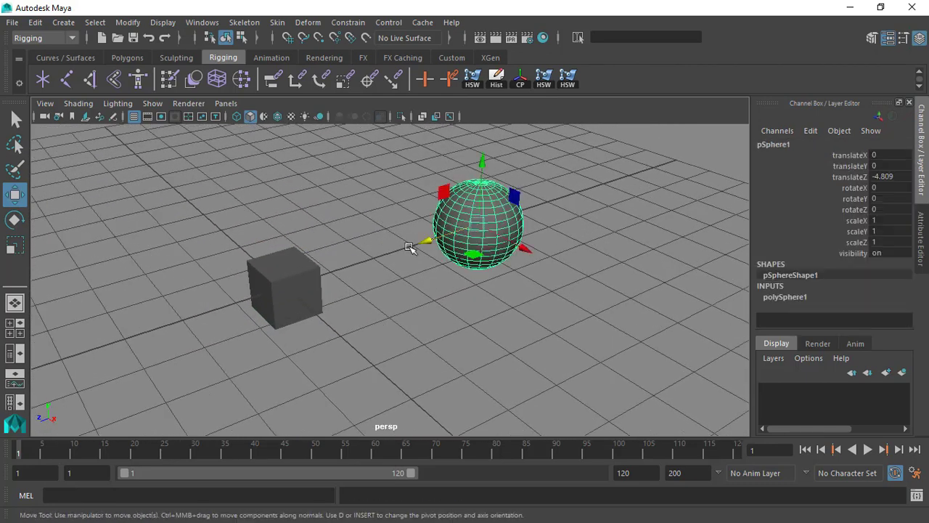
pyautogui.click(290, 293)
pyautogui.click(388, 206)
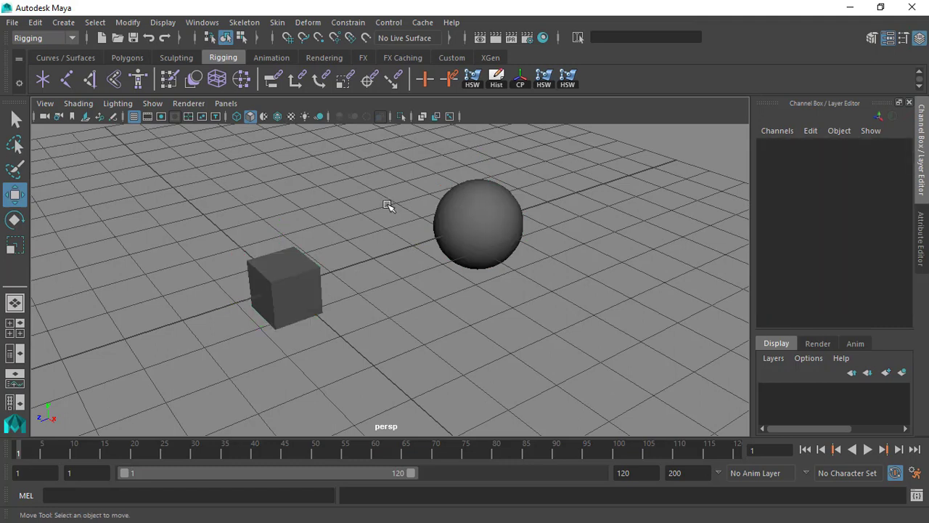
pyautogui.click(485, 234)
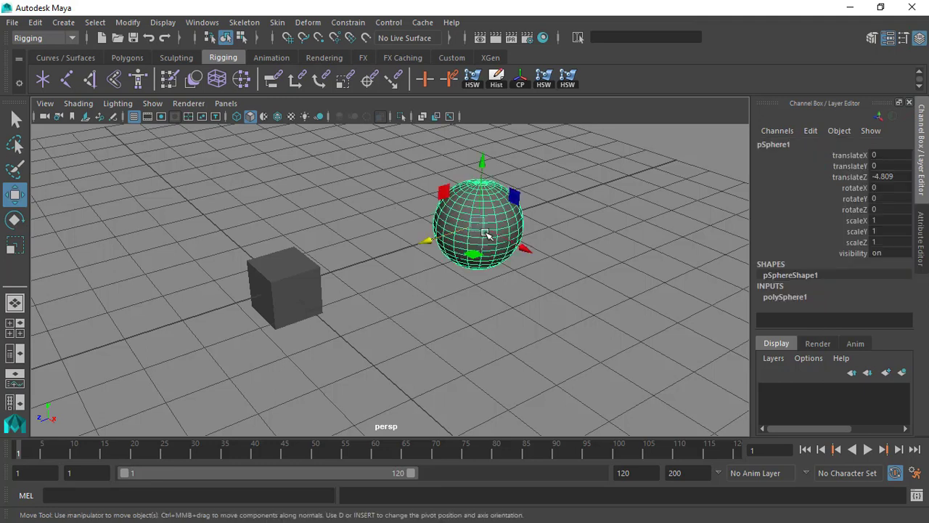
pyautogui.keyDown('alt'); pyautogui.moveTo(537, 225); pyautogui.dragTo(528, 241); pyautogui.keyUp('alt')
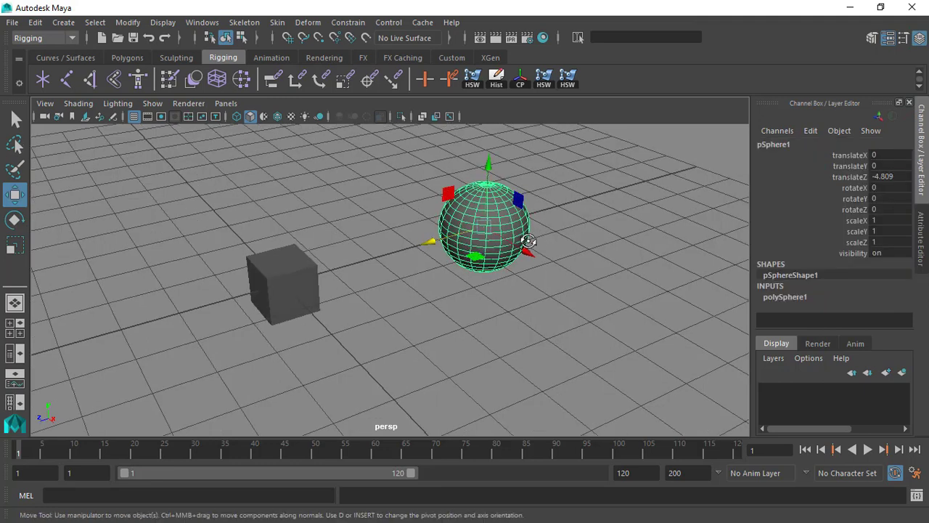
# - Test raising the cube along the Y axis by about 1.2, undoing each move
pyautogui.click(284, 281)
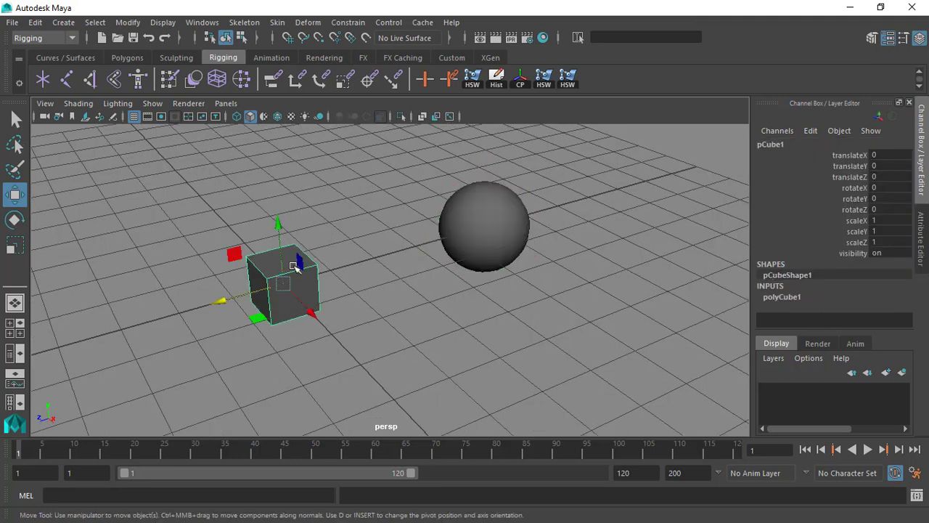
pyautogui.moveTo(283, 238); pyautogui.dragTo(272, 161)
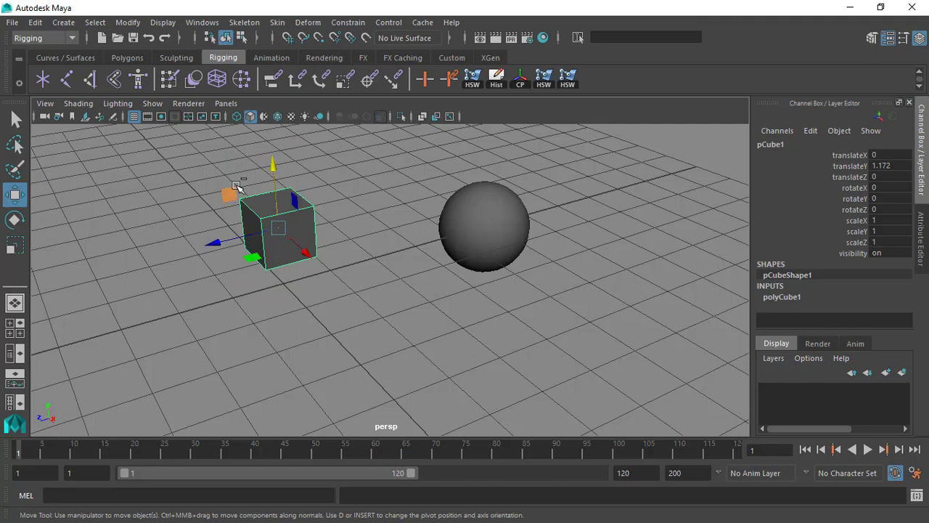
pyautogui.hotkey('ctrl', 'z')
pyautogui.click(503, 213)
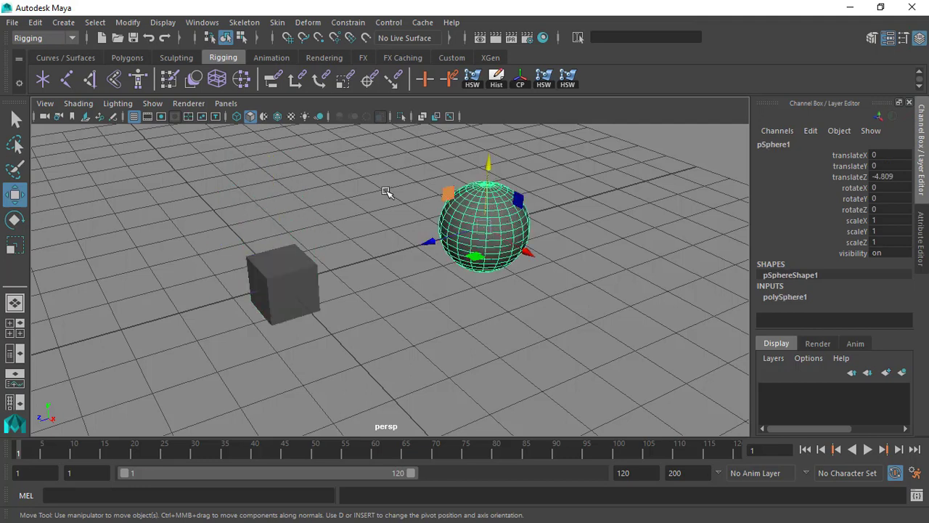
pyautogui.click(299, 244)
pyautogui.moveTo(280, 224); pyautogui.dragTo(275, 150)
pyautogui.hotkey('ctrl', 'z')
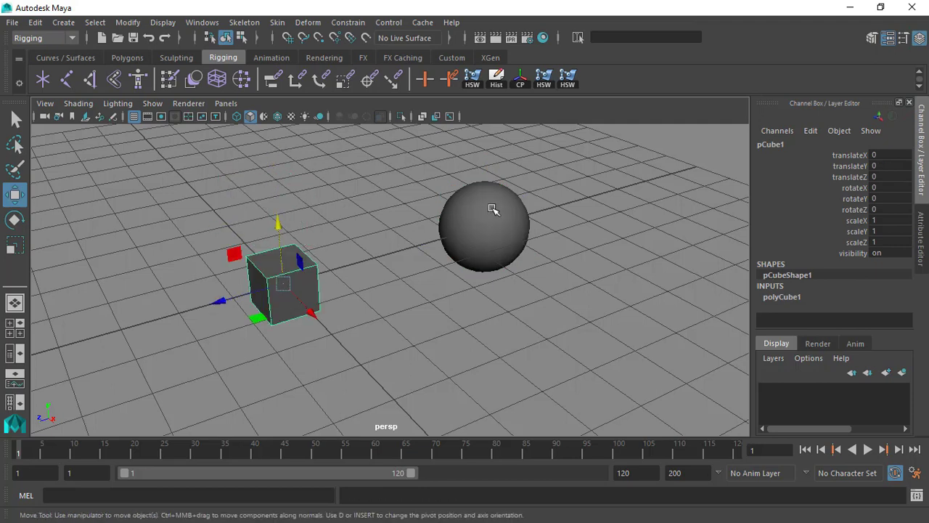
# - Try lowering the sphere about 2.14 and raising the cube about 1.91 along Y, and undo both moves
pyautogui.click(491, 208)
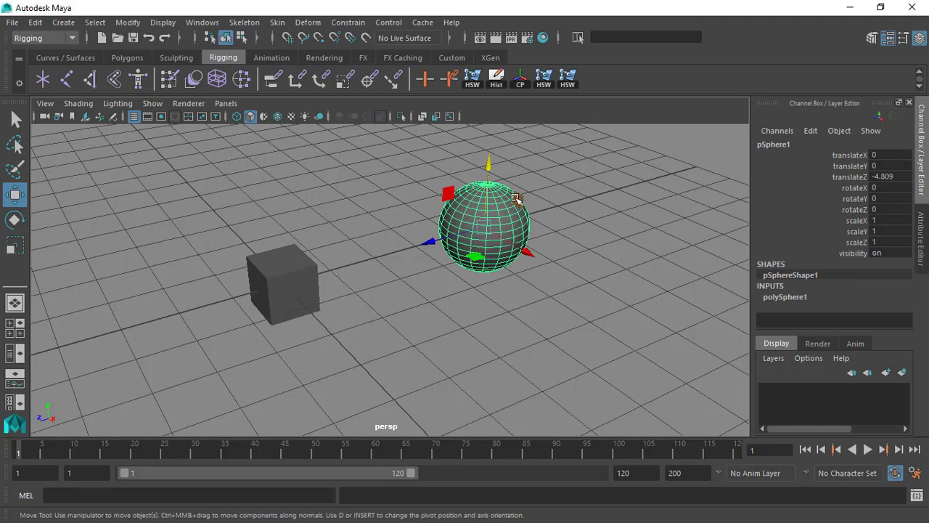
pyautogui.moveTo(491, 190); pyautogui.dragTo(492, 270)
pyautogui.click(304, 265)
pyautogui.moveTo(280, 224); pyautogui.dragTo(281, 129)
pyautogui.hotkey('ctrl', 'z')
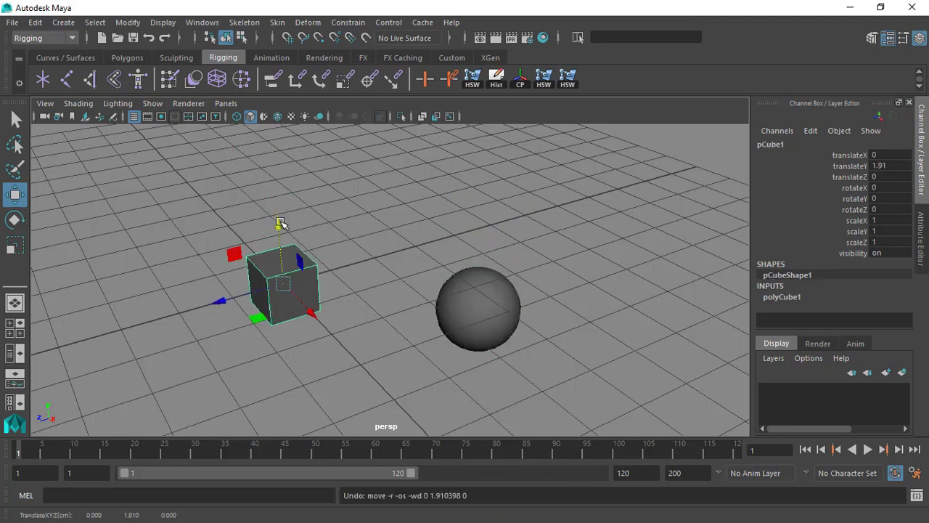
pyautogui.hotkey('ctrl', 'z')
pyautogui.hotkey('ctrl', 'z')
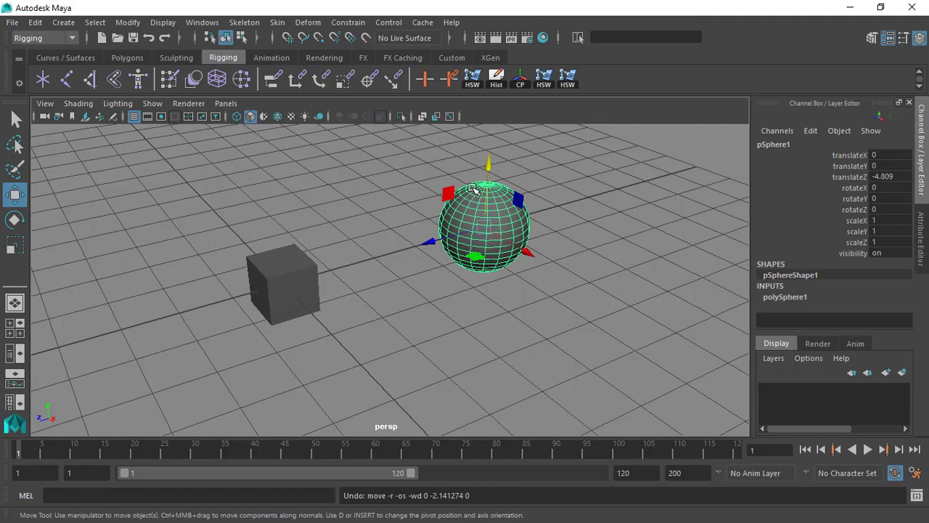
# - Switch the menu set from Rigging to Animation
pyautogui.click(44, 37)
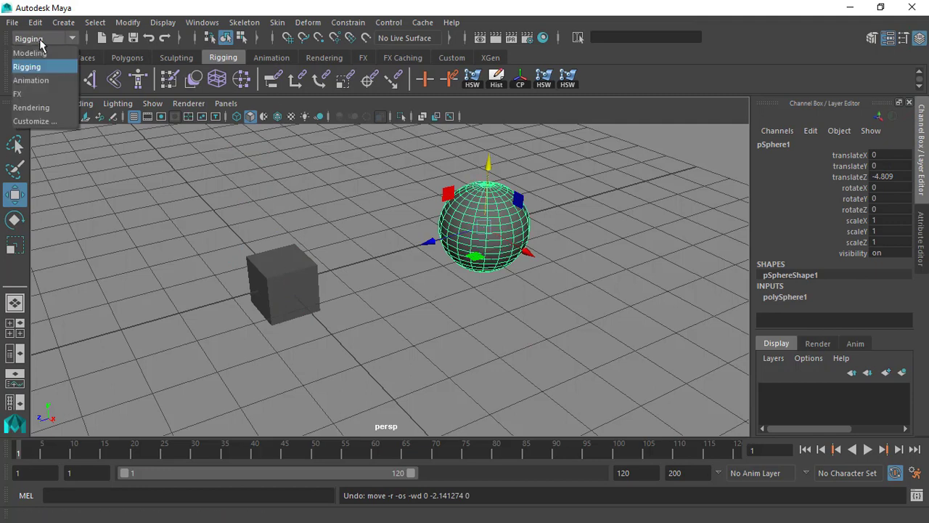
pyautogui.click(32, 80)
pyautogui.click(44, 38)
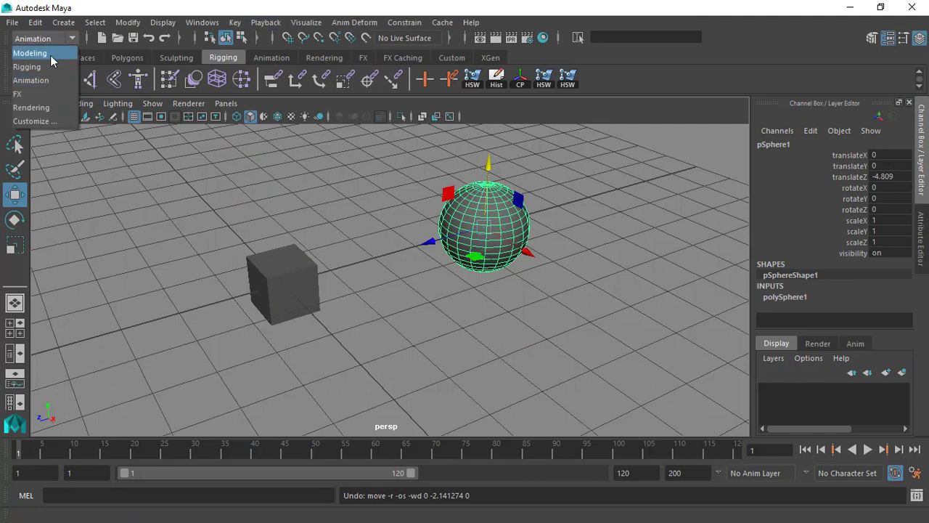
pyautogui.click(48, 75)
# - Open the Set Driven Key window with the sphere as driven object, examine its driver and driven lists, and close it
pyautogui.click(252, 25)
pyautogui.moveTo(235, 22)
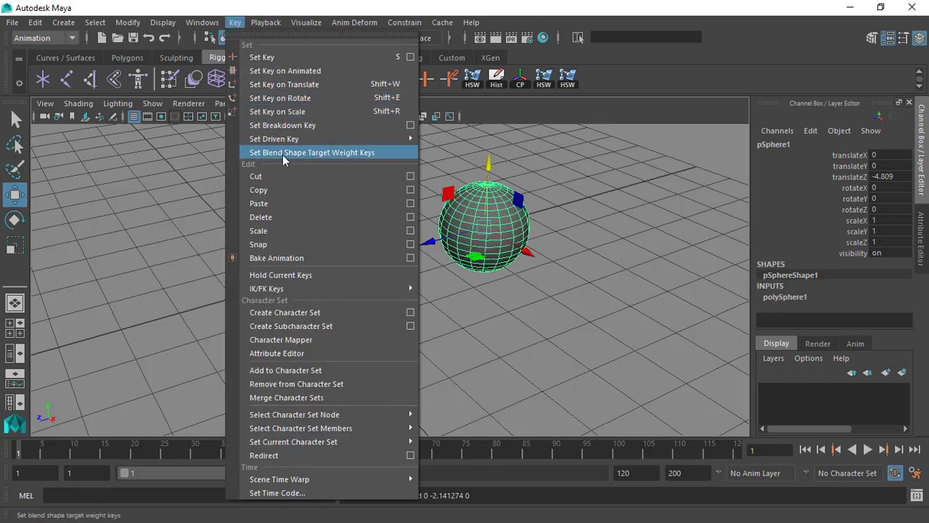
pyautogui.moveTo(285, 140)
pyautogui.click(443, 150)
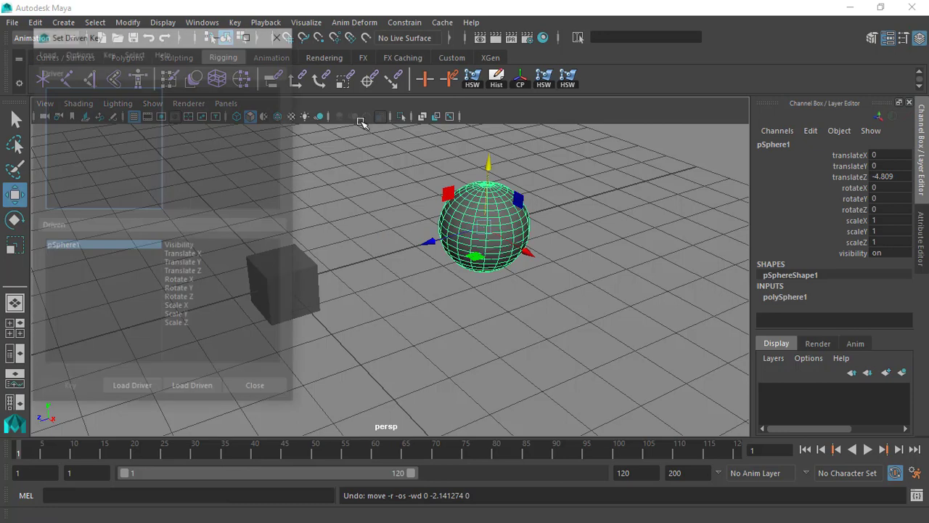
pyautogui.moveTo(171, 41); pyautogui.dragTo(192, 56)
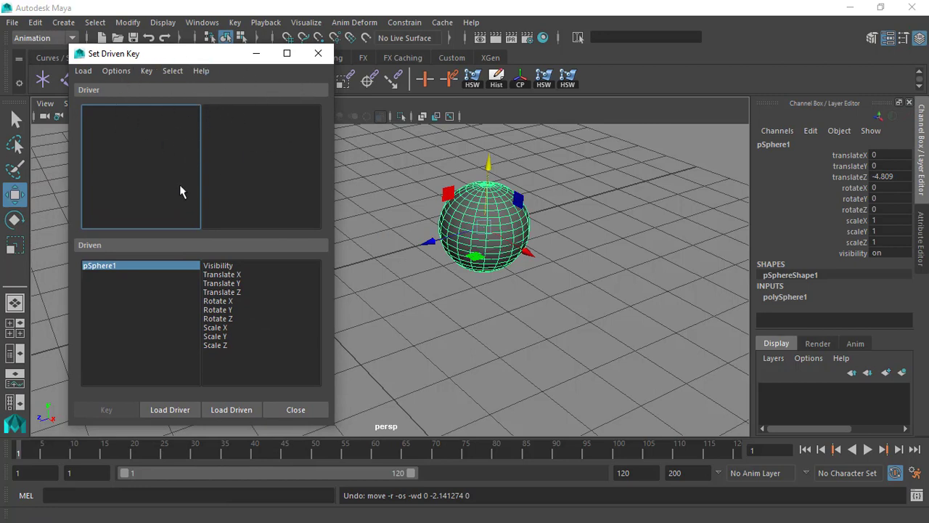
pyautogui.click(317, 55)
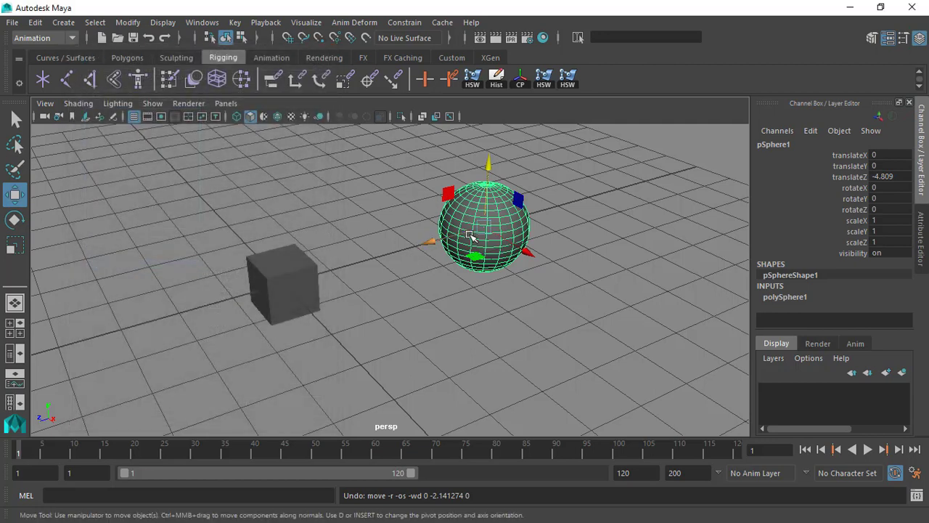
# - Select the sphere's translateY channel, testing a small upward move of about 0.21 and undoing it
pyautogui.click(288, 271)
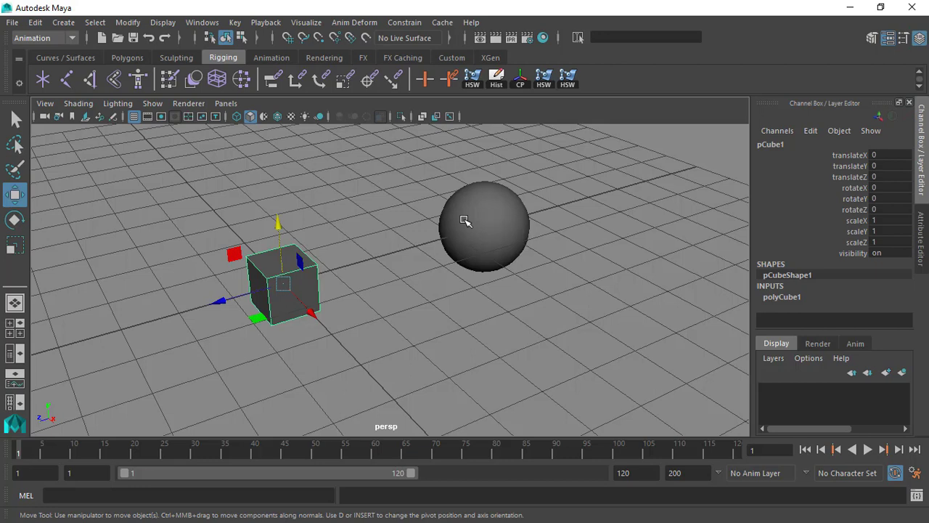
pyautogui.click(464, 220)
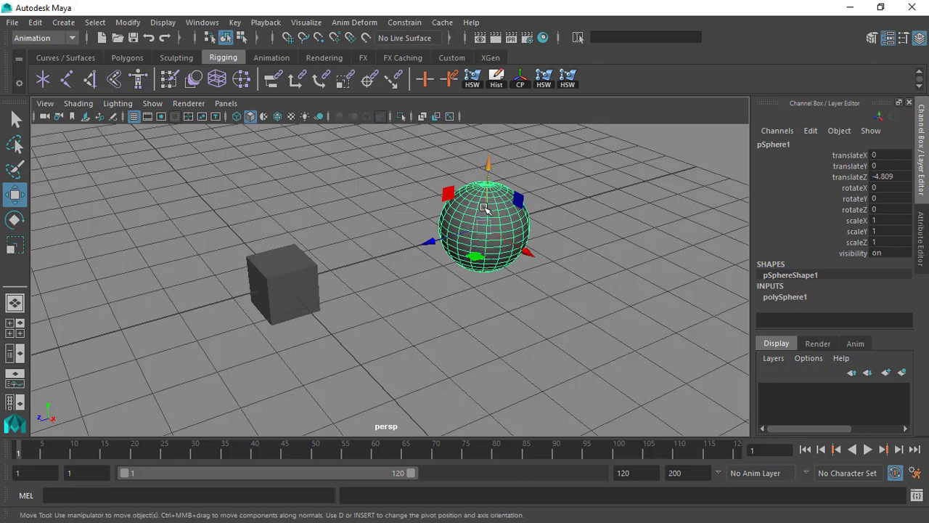
pyautogui.click(850, 176)
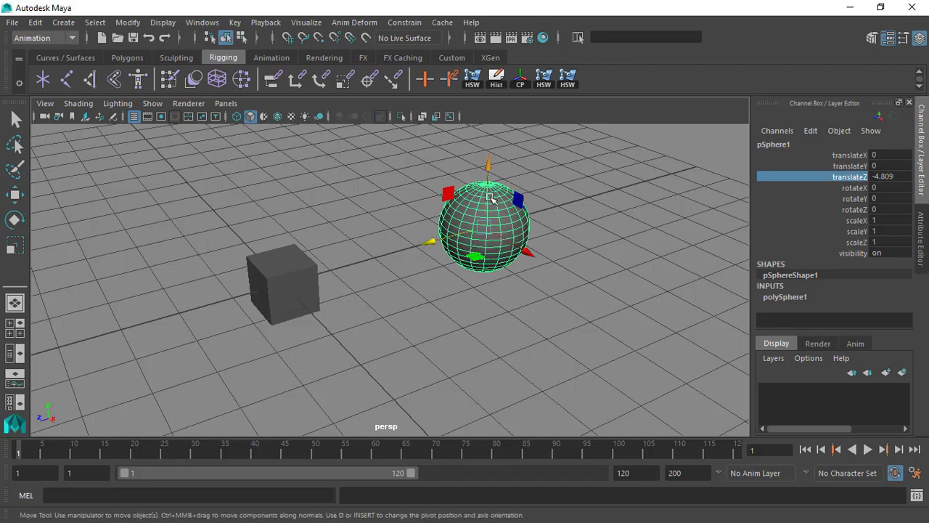
pyautogui.click(849, 166)
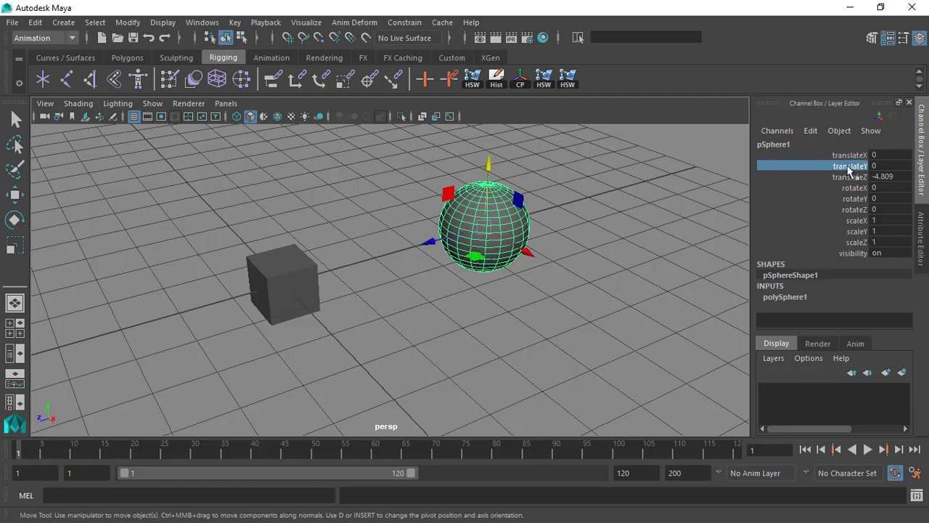
pyautogui.moveTo(488, 165)
pyautogui.mouseDown()
pyautogui.moveTo(487, 232)
pyautogui.moveTo(487, 158)
pyautogui.mouseUp()
pyautogui.hotkey('ctrl', 'z')
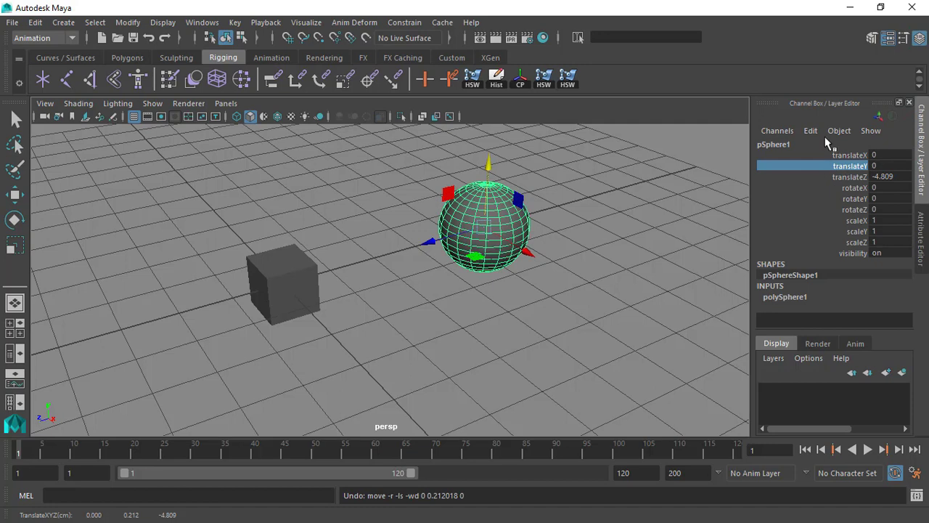
# - Open the Expression Editor from the sphere's translateY channel and close it
pyautogui.click(811, 131)
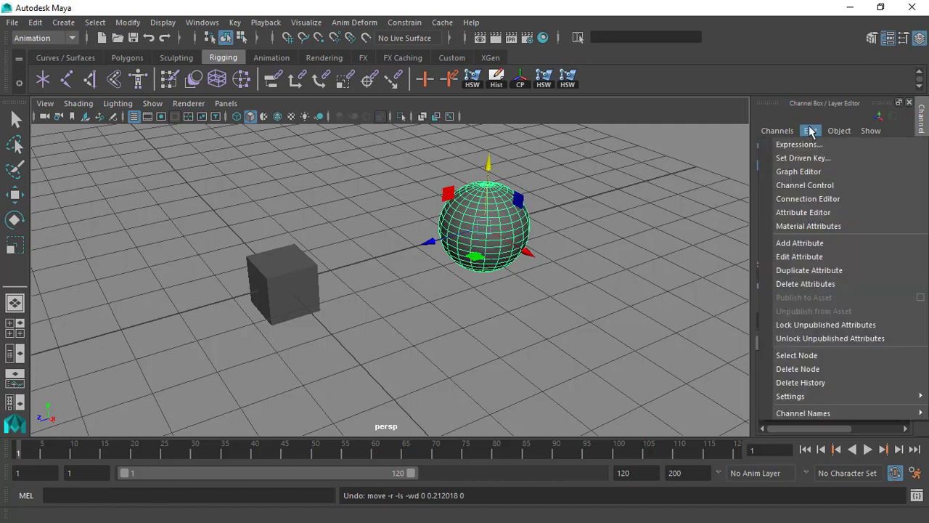
pyautogui.click(817, 148)
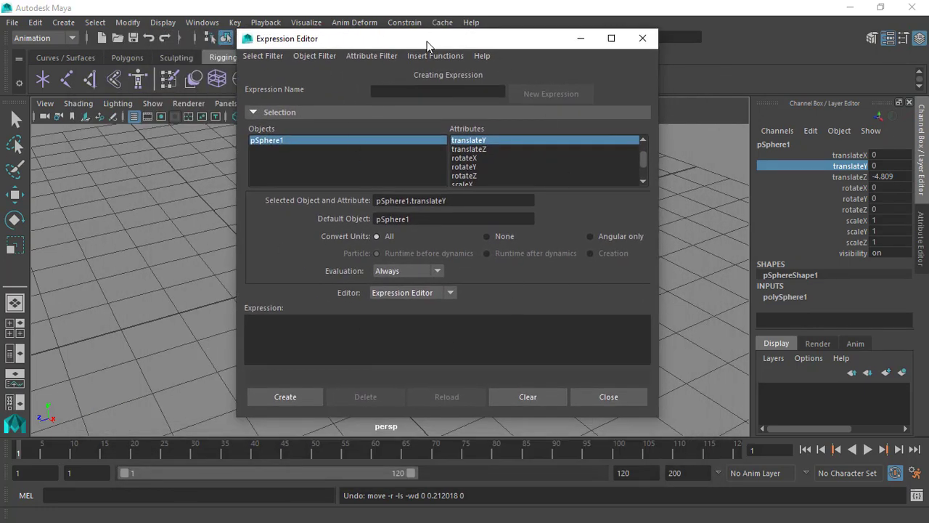
pyautogui.click(643, 75)
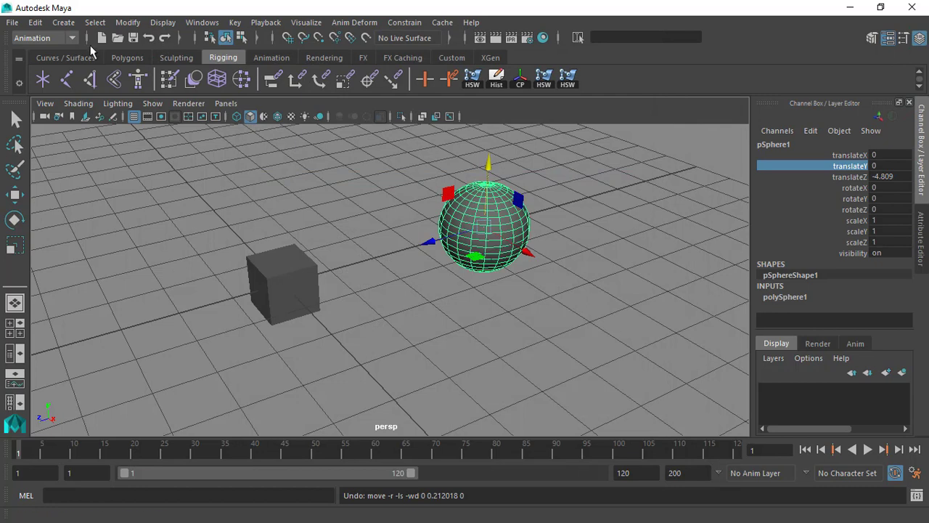
# - Open the Expression Editor for the sphere and place its window clear of the cube and sphere
pyautogui.click(202, 28)
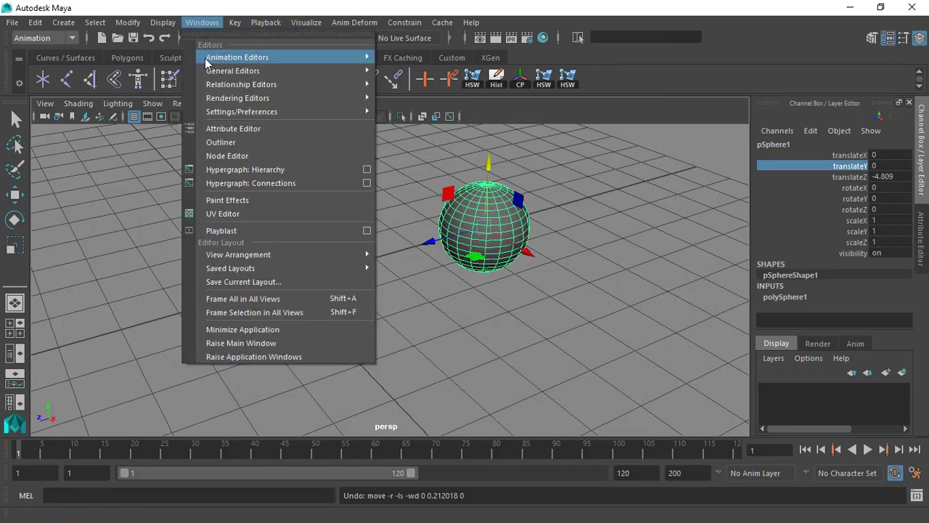
pyautogui.moveTo(227, 58)
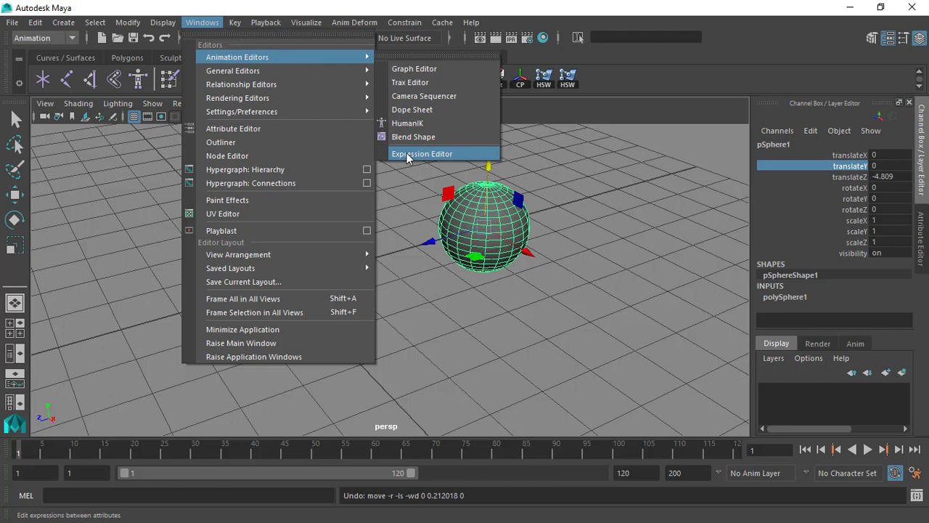
pyautogui.click(468, 154)
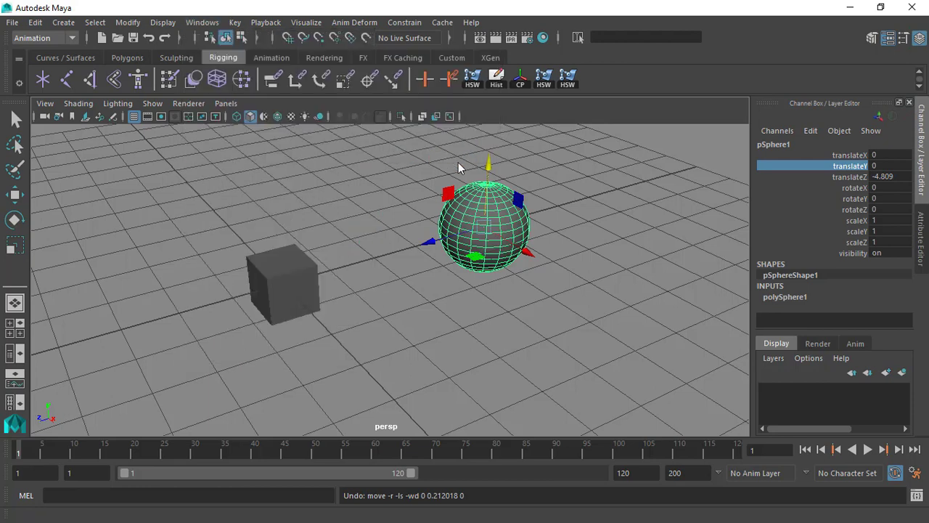
pyautogui.moveTo(473, 78); pyautogui.dragTo(677, 76)
pyautogui.keyDown('alt'); pyautogui.moveTo(378, 196); pyautogui.dragTo(247, 196, button='middle'); pyautogui.keyUp('alt')
pyautogui.moveTo(588, 77); pyautogui.dragTo(554, 50)
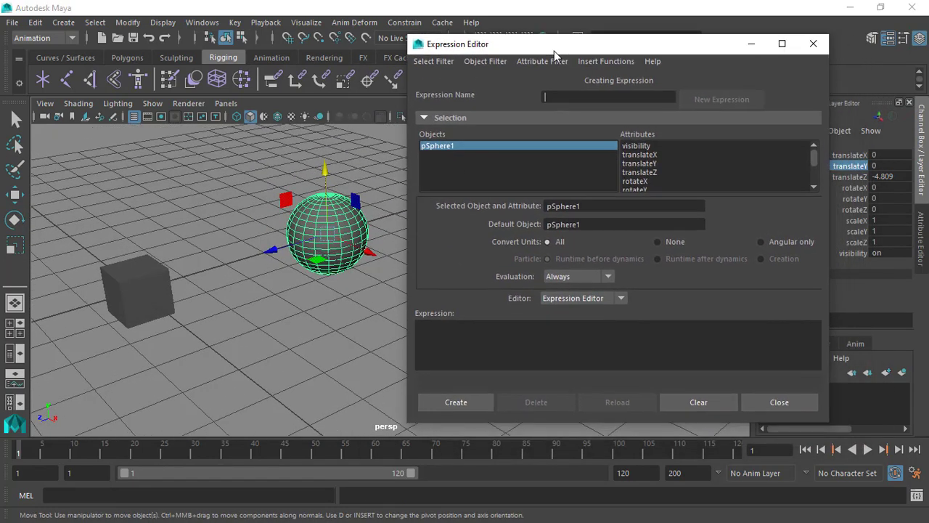
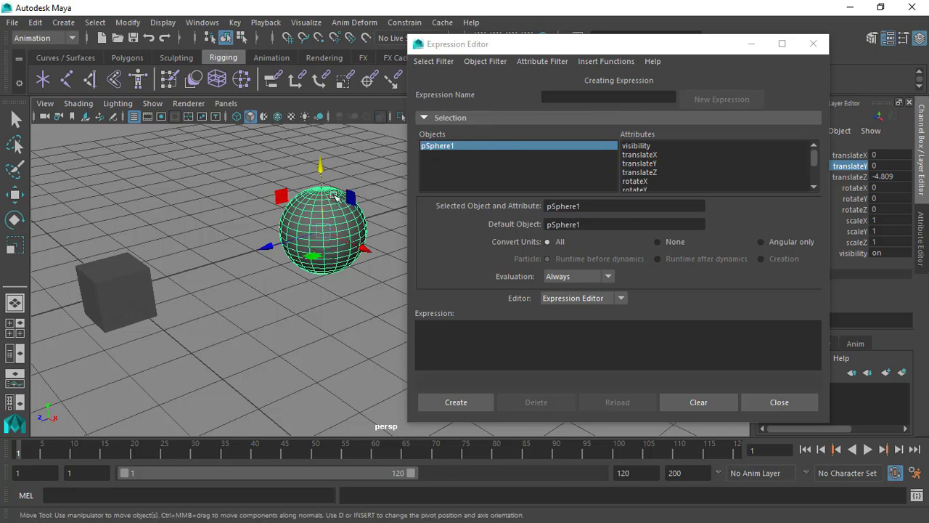
# - Select the cube and the sphere in turn to examine how each appears in the Expression Editor's object list
pyautogui.click(139, 279)
pyautogui.click(341, 212)
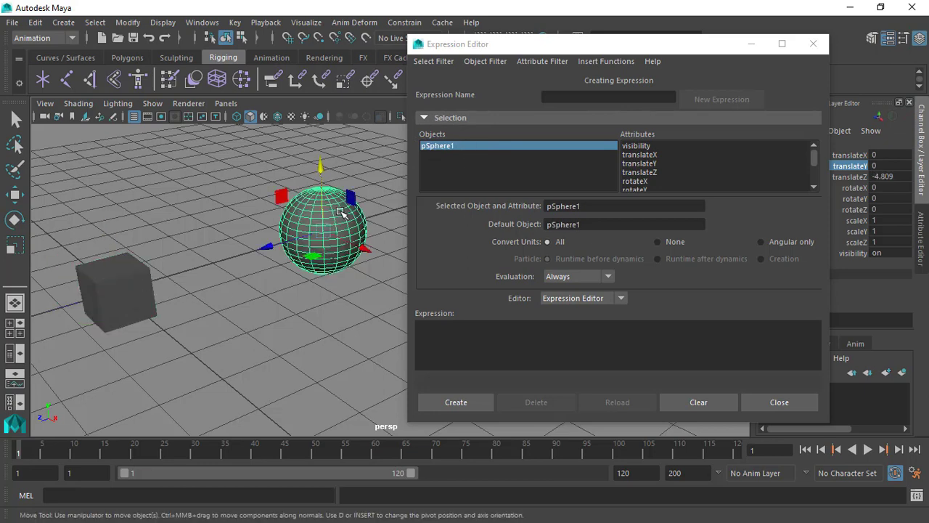
pyautogui.click(139, 276)
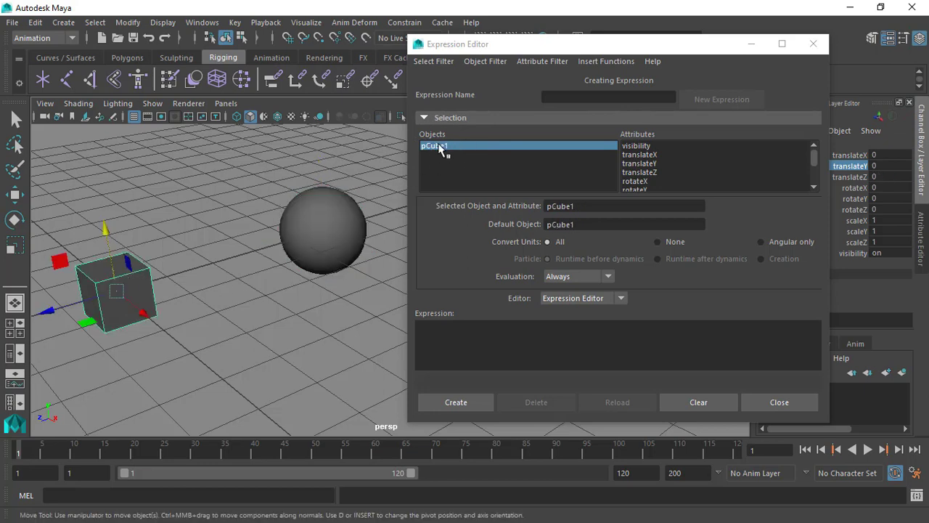
pyautogui.click(326, 208)
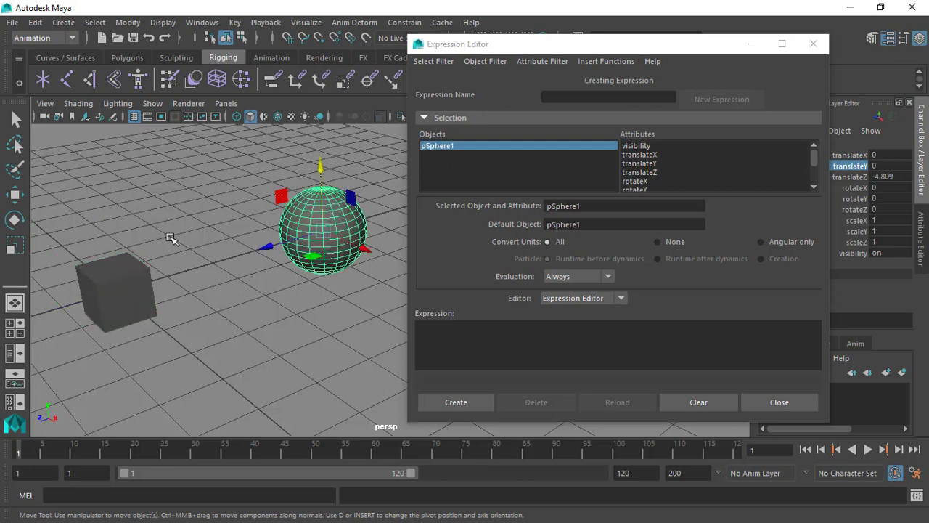
pyautogui.click(127, 283)
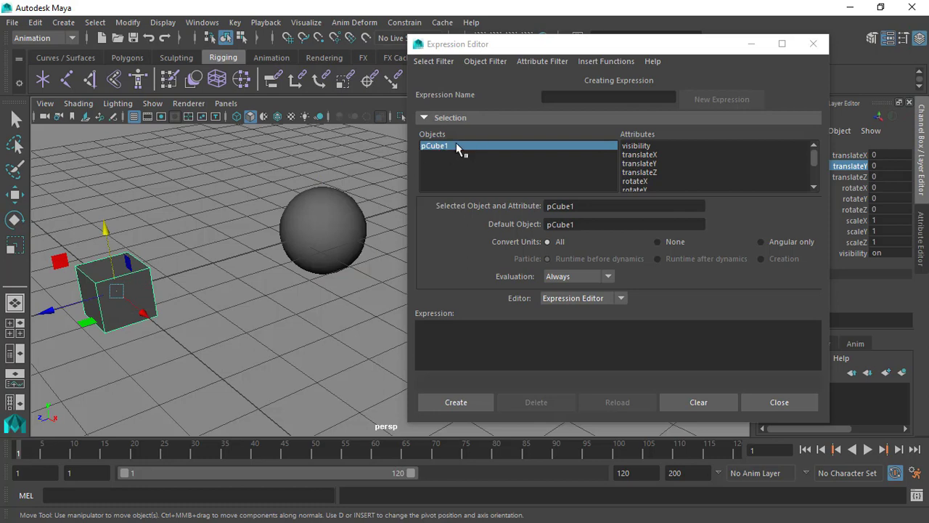
# - Check the Expression Editor's selection filter options and compare the object entries by alternating between the sphere and the cube
pyautogui.click(435, 61)
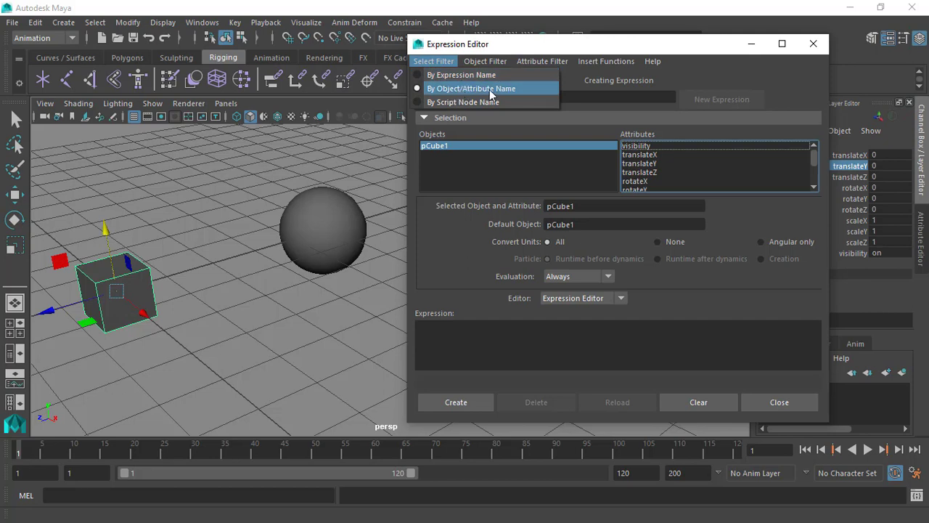
pyautogui.click(431, 162)
pyautogui.click(321, 204)
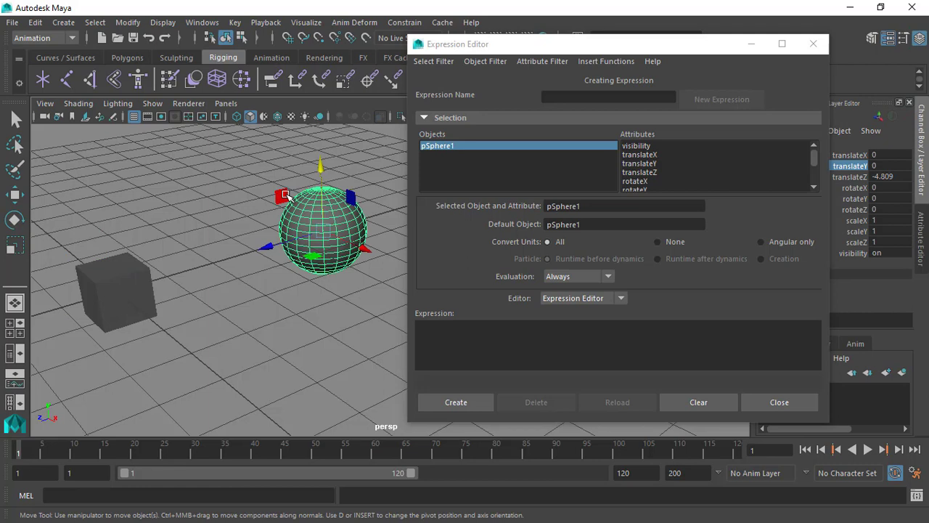
pyautogui.click(114, 291)
pyautogui.click(325, 227)
# - Filter the Expression Editor by expression name with nothing selected, and restore filtering by object/attribute name with the sphere selected
pyautogui.click(433, 61)
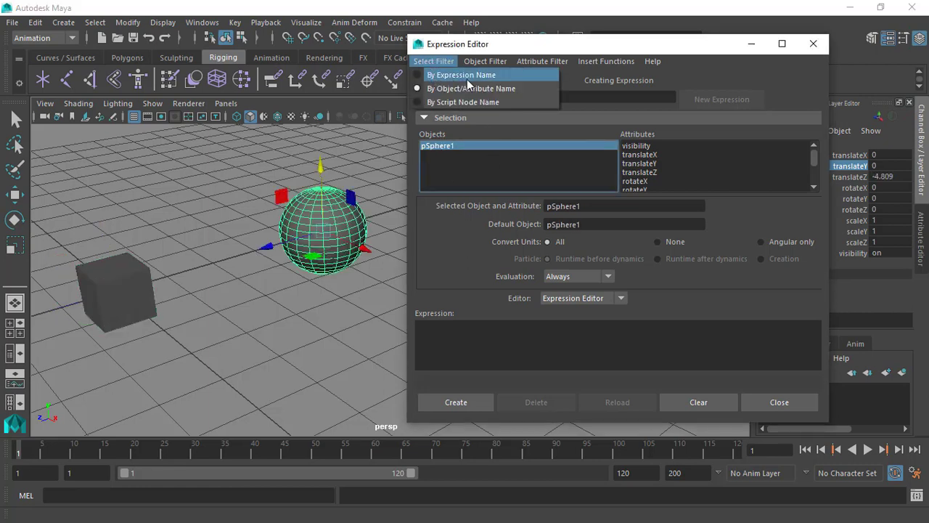
pyautogui.click(453, 75)
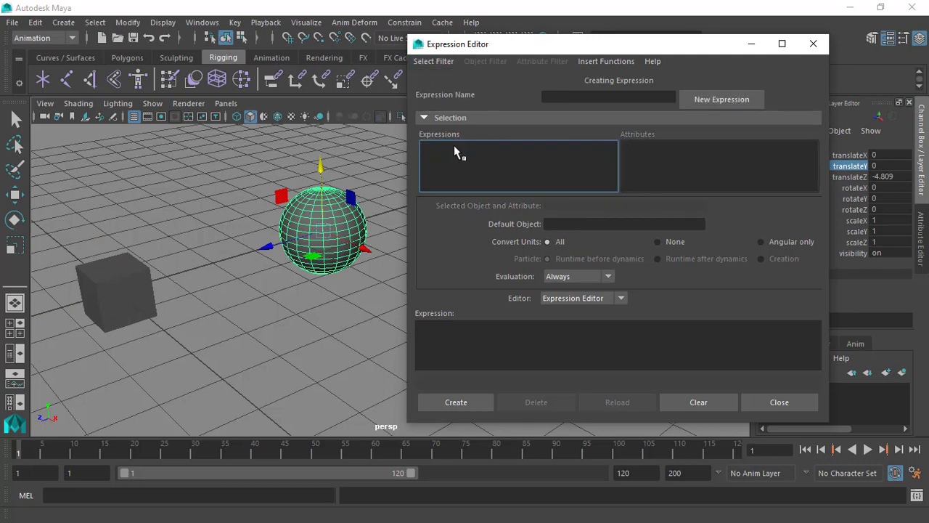
pyautogui.click(243, 194)
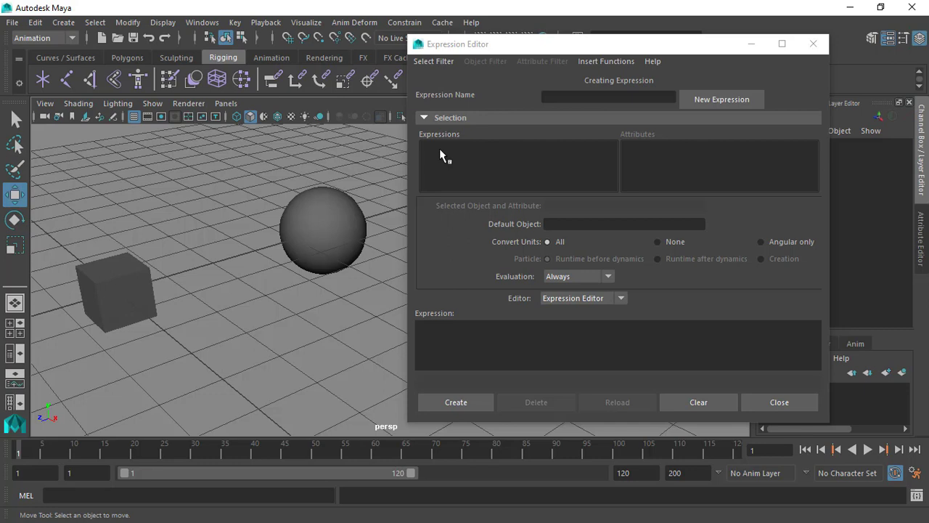
pyautogui.click(433, 61)
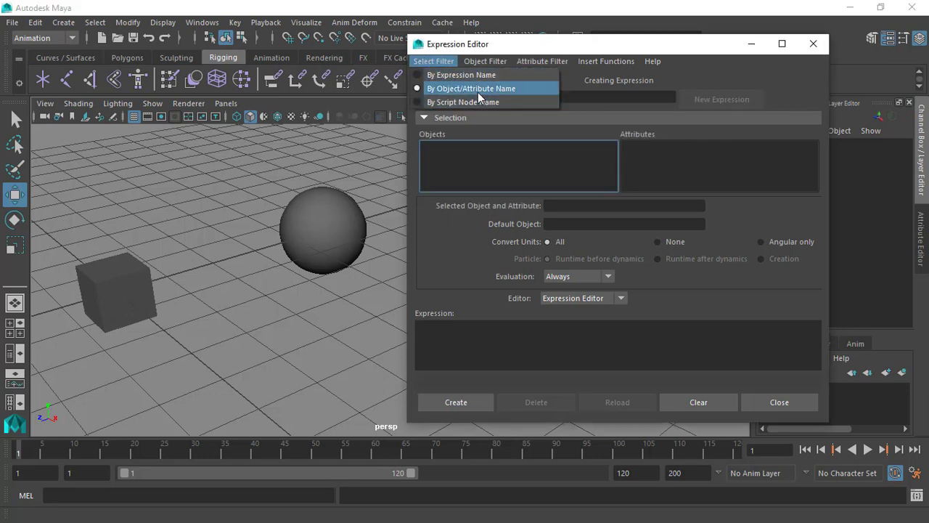
pyautogui.click(466, 158)
pyautogui.click(336, 217)
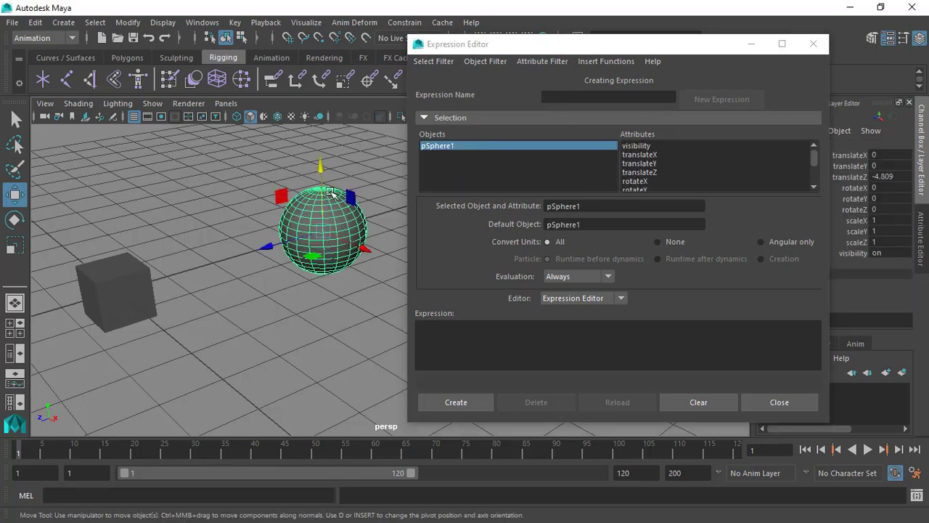
# - Look through the sphere's attribute list and move the Expression Editor lower to uncover the Channel Box
pyautogui.keyDown('alt'); pyautogui.moveTo(321, 205); pyautogui.dragTo(351, 218, button='right'); pyautogui.keyUp('alt')
pyautogui.moveTo(594, 46); pyautogui.dragTo(610, 43)
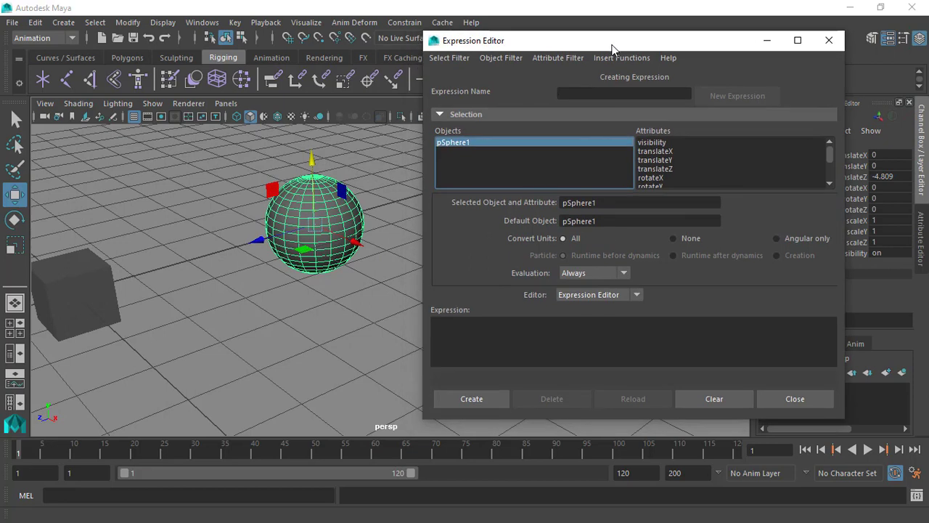
pyautogui.scroll(-2, 660, 171)
pyautogui.scroll(2, 665, 165)
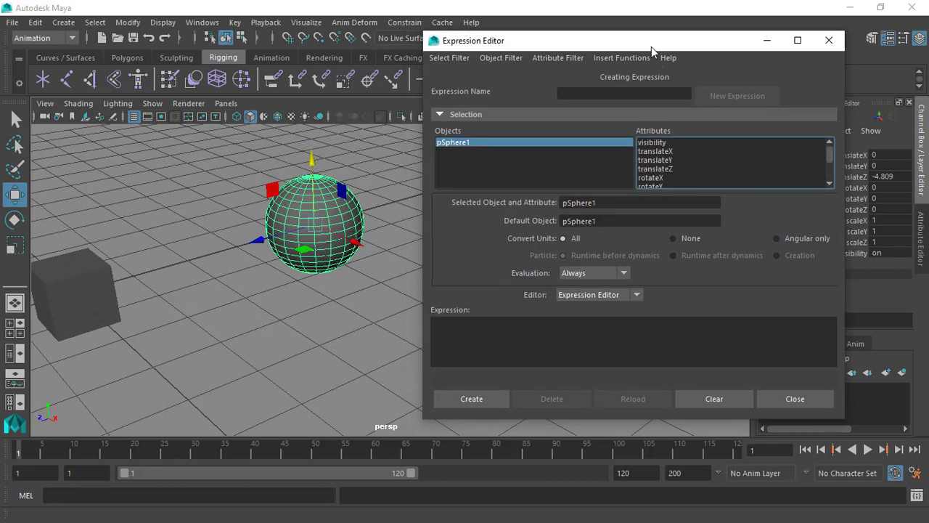
pyautogui.moveTo(644, 49); pyautogui.dragTo(550, 228)
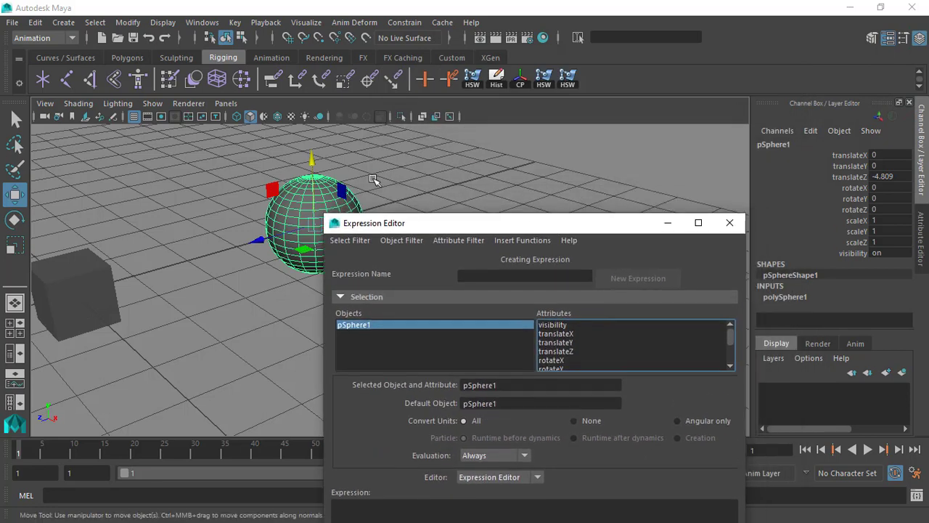
# - Select the sphere and the cube in turn, test-moving the cube about 0.85 vertically and undoing it
pyautogui.scroll(-2, 387, 153)
pyautogui.scroll(-1, 388, 153)
pyautogui.click(386, 152)
pyautogui.scroll(-2, 386, 155)
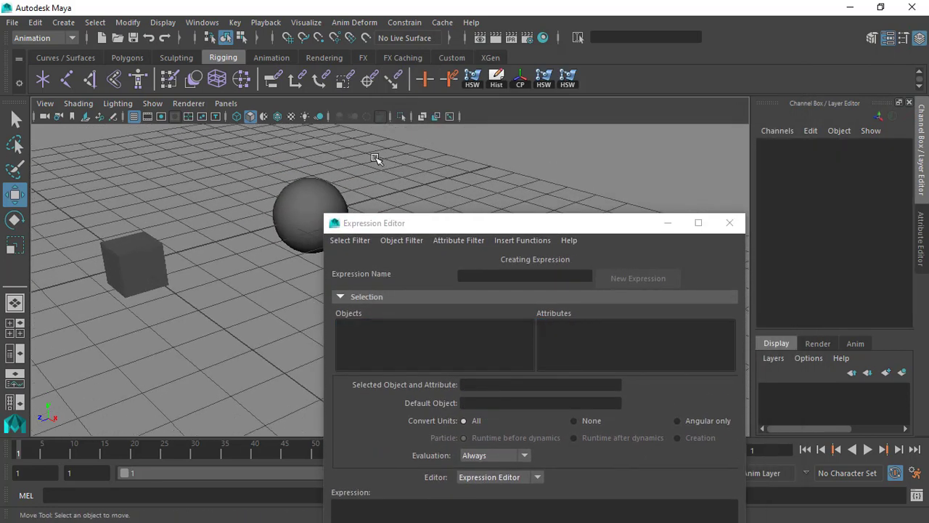
pyautogui.click(308, 187)
pyautogui.moveTo(308, 187); pyautogui.dragTo(285, 176)
pyautogui.click(132, 263)
pyautogui.moveTo(124, 223)
pyautogui.mouseDown()
pyautogui.moveTo(121, 185)
pyautogui.moveTo(125, 231)
pyautogui.mouseUp()
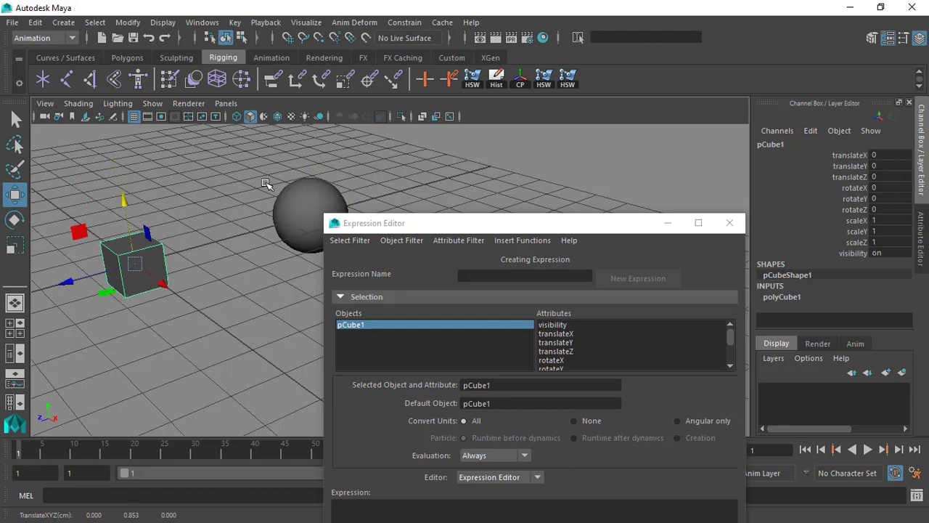
# - Select the sphere and choose its translateY attribute in the Expression Editor, keeping both objects in view
pyautogui.moveTo(405, 228); pyautogui.dragTo(470, 147)
pyautogui.click(322, 194)
pyautogui.keyDown('alt'); pyautogui.moveTo(322, 194); pyautogui.dragTo(339, 202); pyautogui.keyUp('alt')
pyautogui.moveTo(550, 148); pyautogui.dragTo(505, 102)
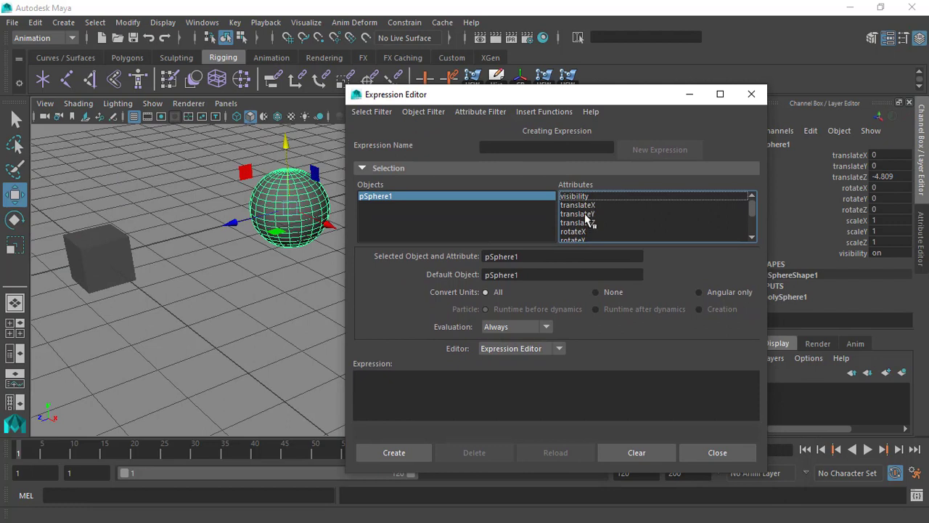
pyautogui.click(585, 214)
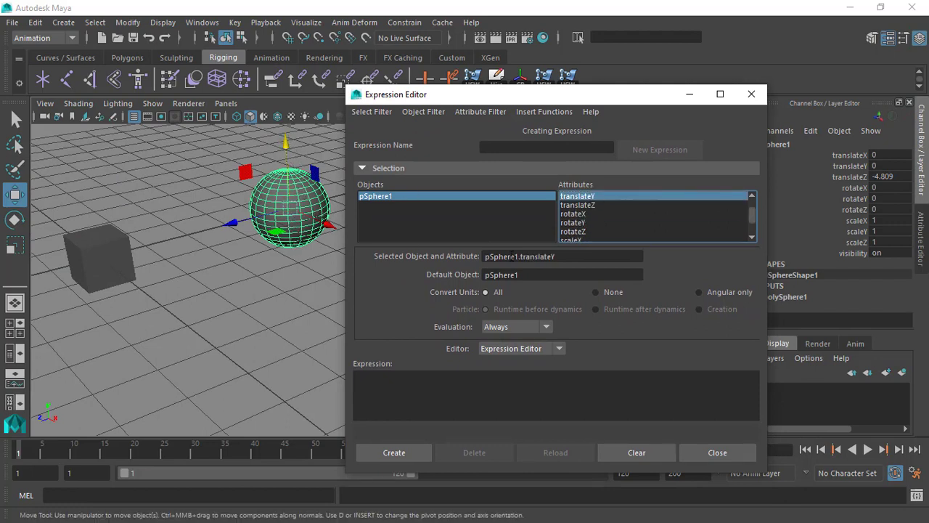
pyautogui.moveTo(572, 100); pyautogui.dragTo(539, 93)
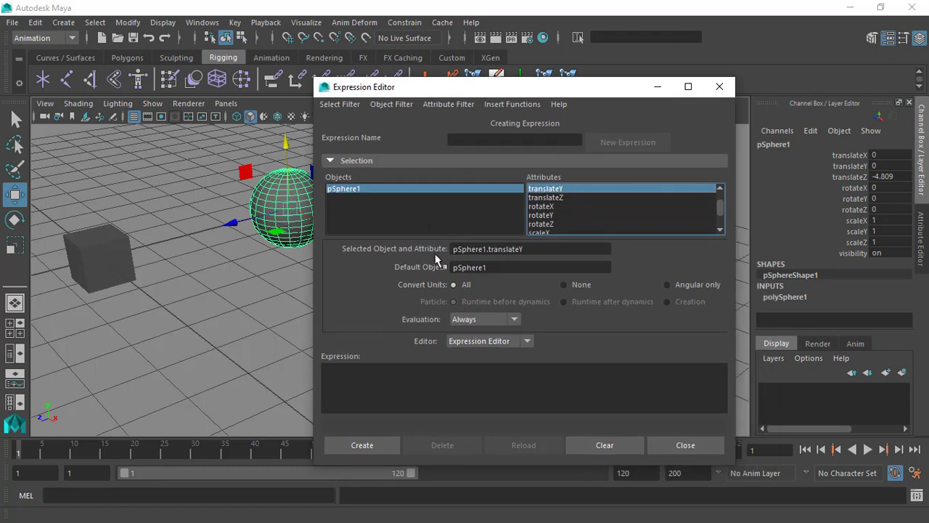
# - Choose several other attributes of the sphere, ending on rotateZ, and examine the selected object and attribute name for each
pyautogui.moveTo(534, 251); pyautogui.dragTo(440, 253)
pyautogui.moveTo(542, 251); pyautogui.dragTo(443, 253)
pyautogui.click(569, 197)
pyautogui.click(562, 200)
pyautogui.click(561, 211)
pyautogui.click(561, 211)
pyautogui.click(558, 194)
pyautogui.scroll(2, 560, 201)
pyautogui.click(557, 222)
pyautogui.click(560, 200)
pyautogui.moveTo(533, 247); pyautogui.dragTo(433, 258)
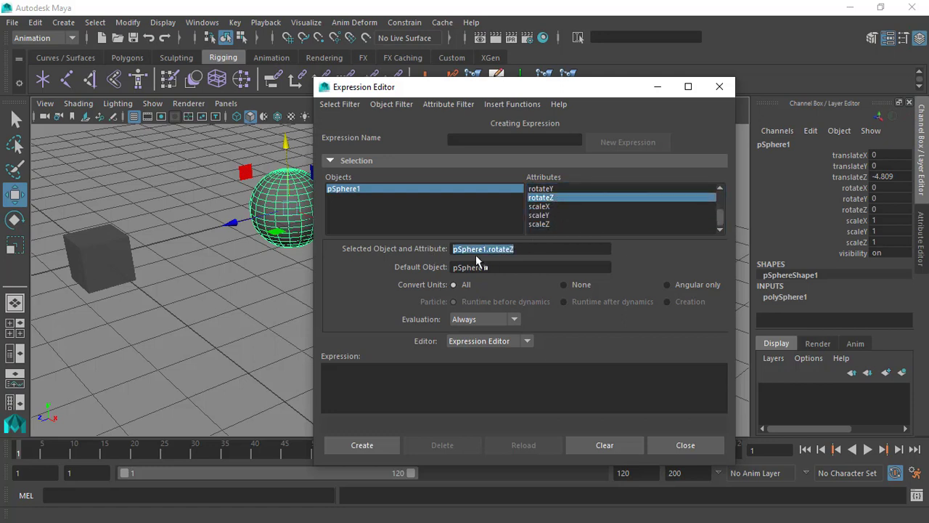
# - Choose the sphere's translateY attribute again and highlight its full name, pSphere1.translateY
pyautogui.click(556, 197)
pyautogui.scroll(2, 555, 199)
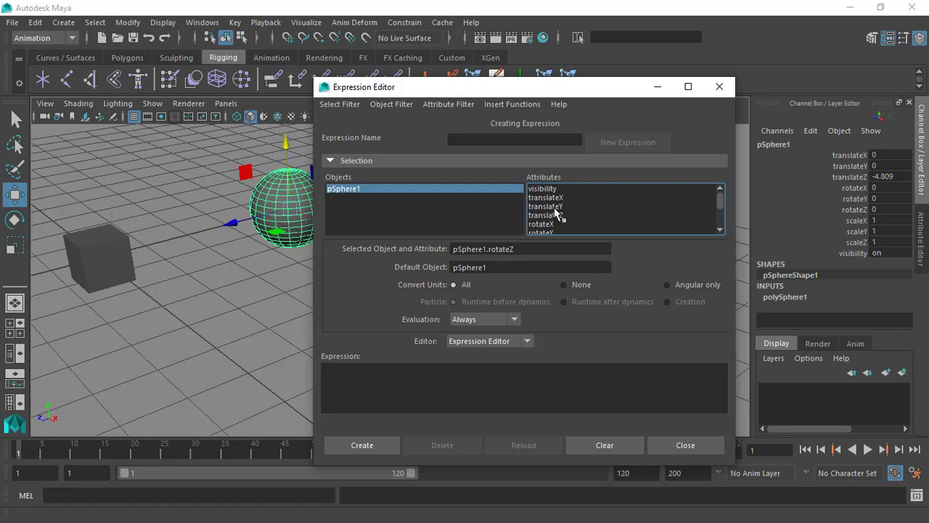
pyautogui.click(556, 189)
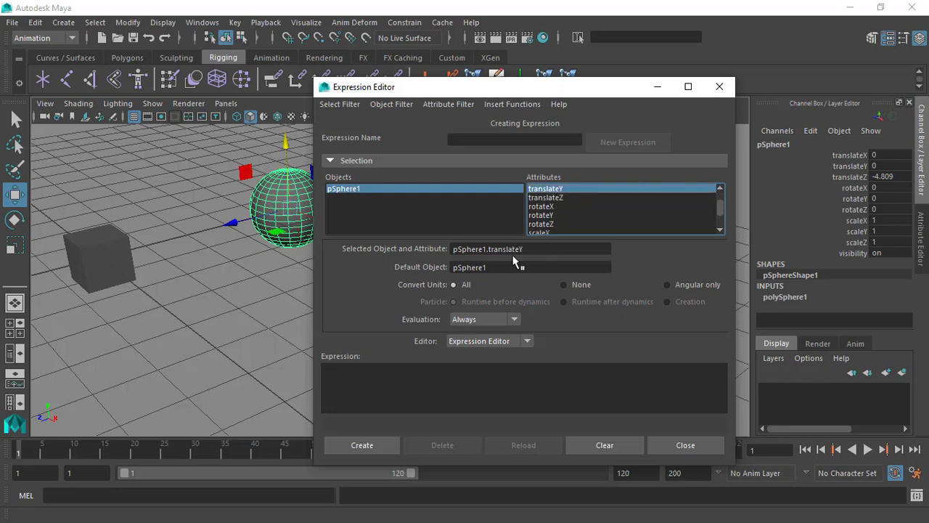
pyautogui.moveTo(540, 251); pyautogui.dragTo(429, 257)
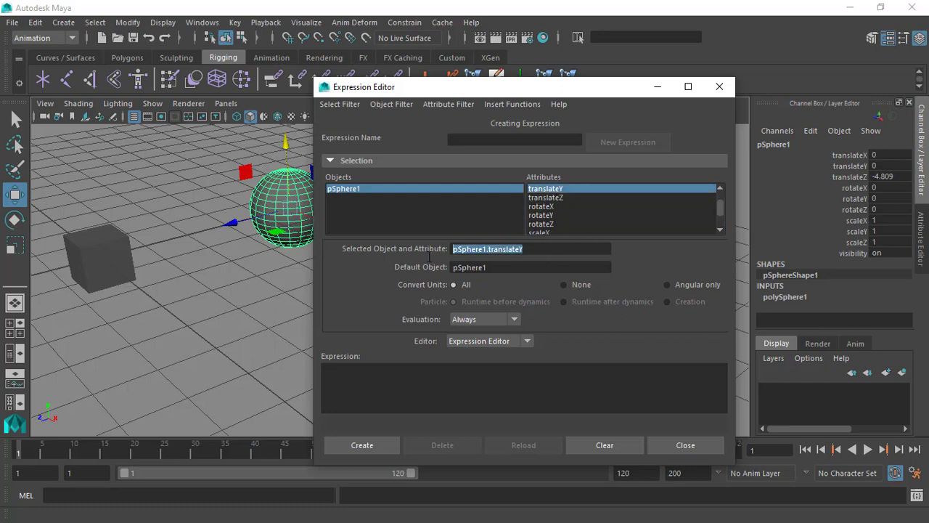
pyautogui.click(508, 254)
pyautogui.moveTo(538, 250); pyautogui.dragTo(431, 254)
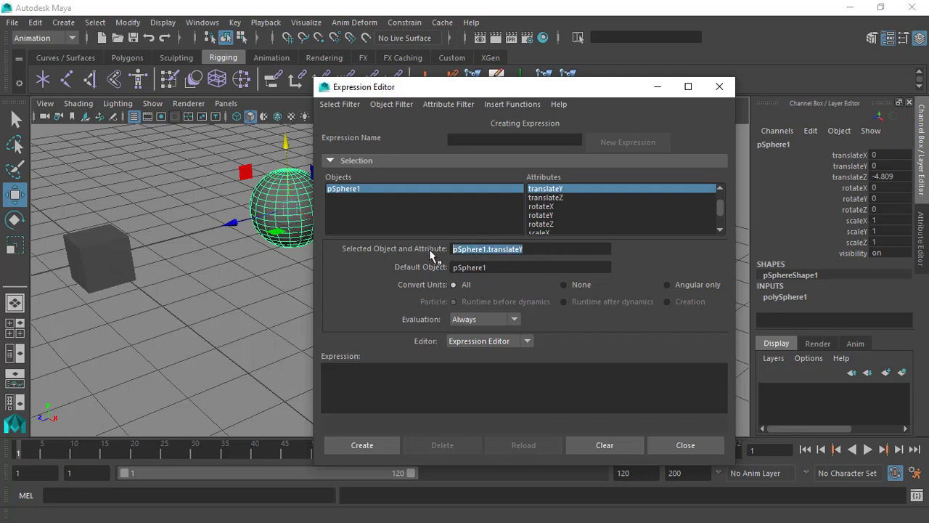
pyautogui.click(505, 253)
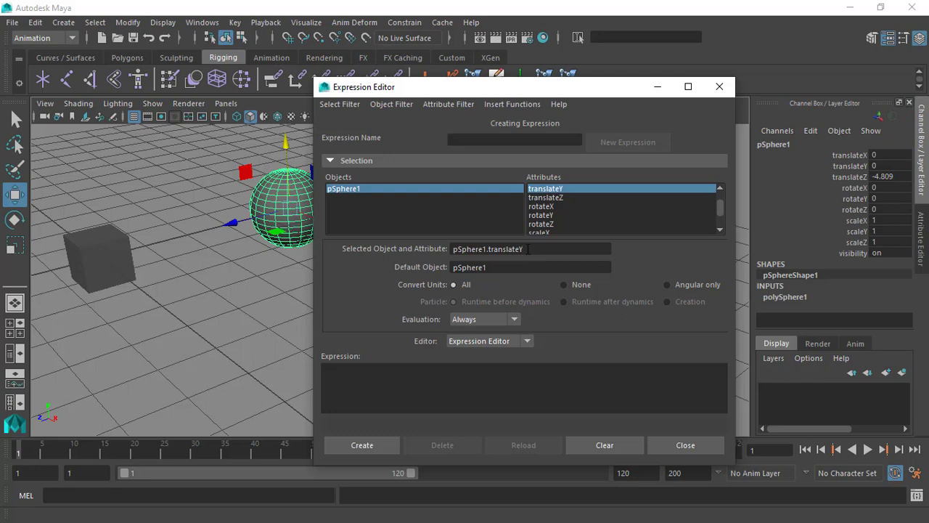
# - Examine the object part of the name pSphere1.translateY against the sphere in the viewport
pyautogui.moveTo(524, 249); pyautogui.dragTo(418, 267)
pyautogui.moveTo(541, 252); pyautogui.dragTo(457, 250)
pyautogui.click(527, 249)
pyautogui.click(480, 251)
pyautogui.keyDown('alt'); pyautogui.moveTo(285, 190); pyautogui.dragTo(269, 196); pyautogui.keyUp('alt')
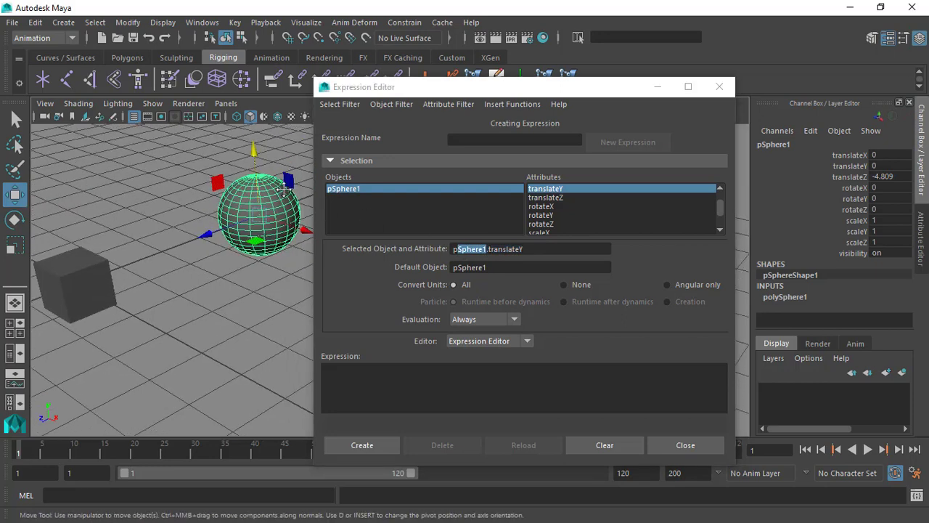
# - Examine the attribute part, translateY, of the sphere's selected object and attribute name
pyautogui.click(530, 249)
pyautogui.moveTo(530, 249); pyautogui.dragTo(494, 251)
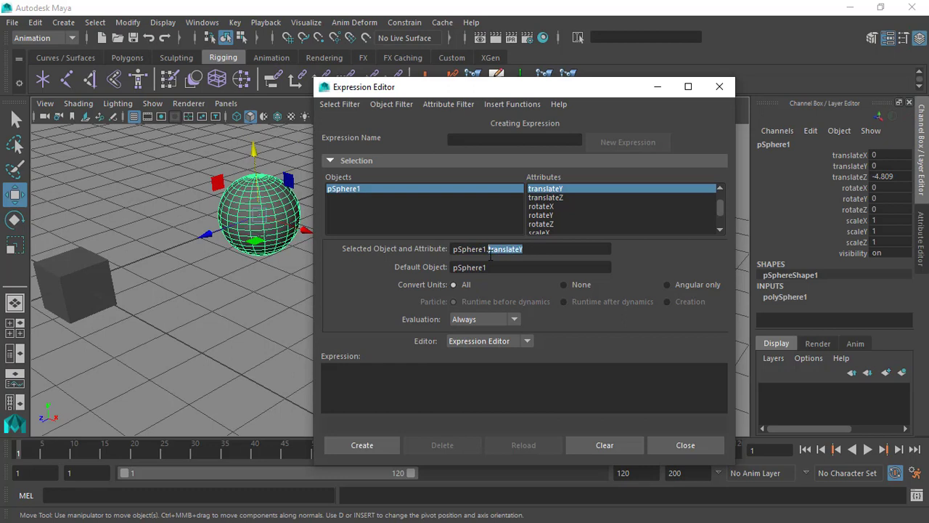
pyautogui.click(510, 249)
pyautogui.moveTo(532, 250); pyautogui.dragTo(489, 250)
pyautogui.moveTo(545, 249); pyautogui.dragTo(427, 254)
# - Begin the expression with the comment line "// feyfefgzefgeyfzey", keeping the Expression Editor clear of the cube and sphere
pyautogui.click(373, 382)
pyautogui.moveTo(433, 85); pyautogui.dragTo(496, 77)
pyautogui.keyDown('alt'); pyautogui.moveTo(342, 175); pyautogui.dragTo(318, 250); pyautogui.keyUp('alt')
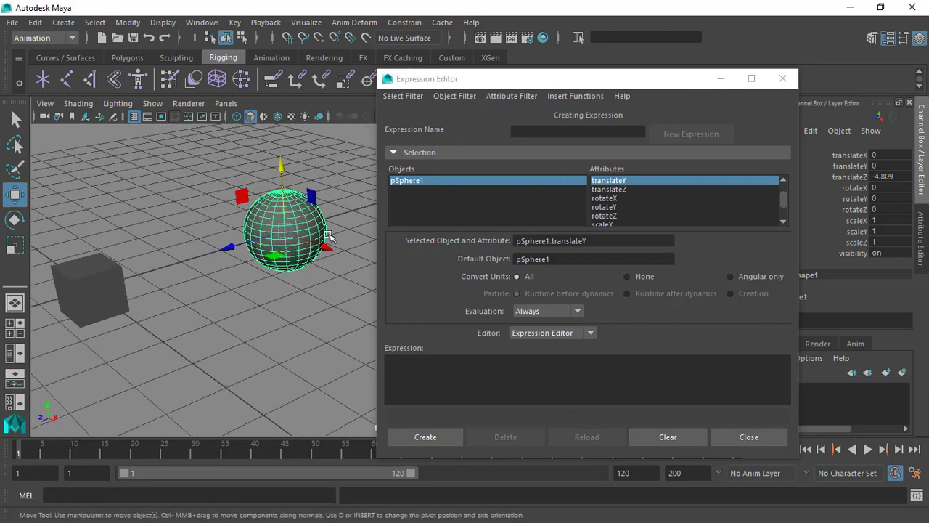
pyautogui.moveTo(454, 81); pyautogui.dragTo(464, 50)
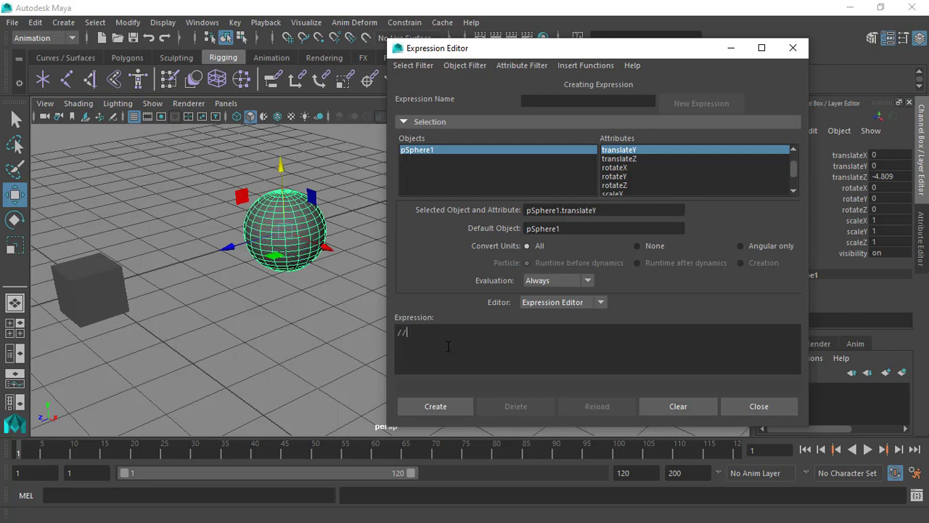
pyautogui.press('Return')
pyautogui.moveTo(443, 333); pyautogui.dragTo(377, 336)
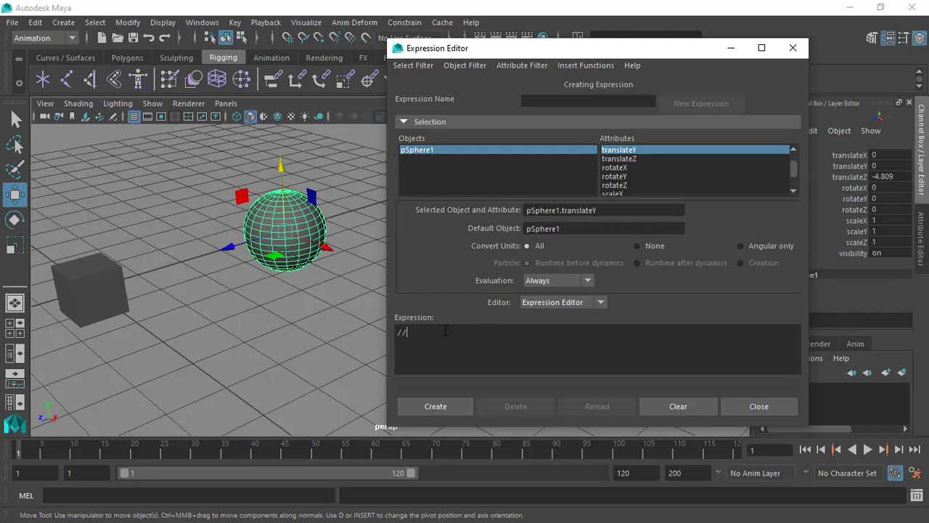
pyautogui.write('feyfefgzefgeyfzey')
# - Examine the comment line in the expression by highlighting its double slash and the text following it
pyautogui.tripleClick(406, 331)
pyautogui.click(406, 332)
pyautogui.doubleClick(403, 333)
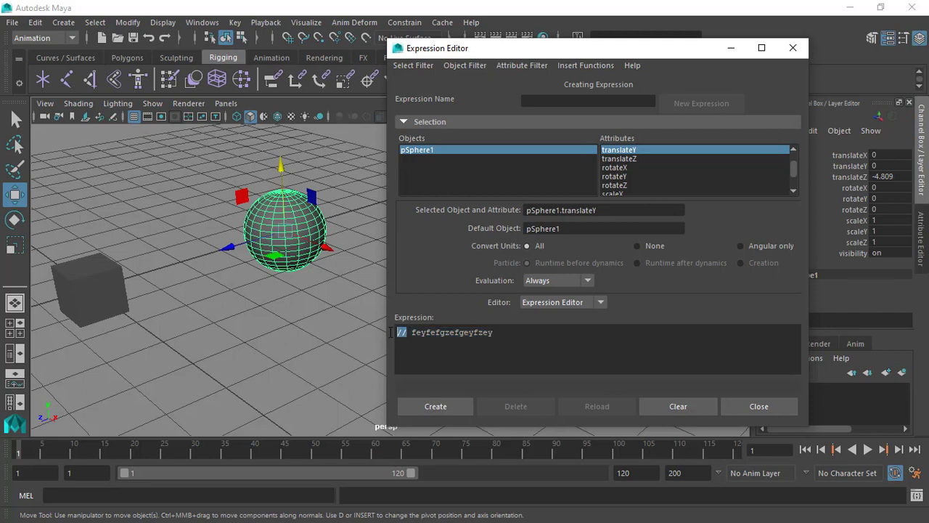
pyautogui.click(427, 332)
pyautogui.moveTo(548, 333); pyautogui.dragTo(417, 334)
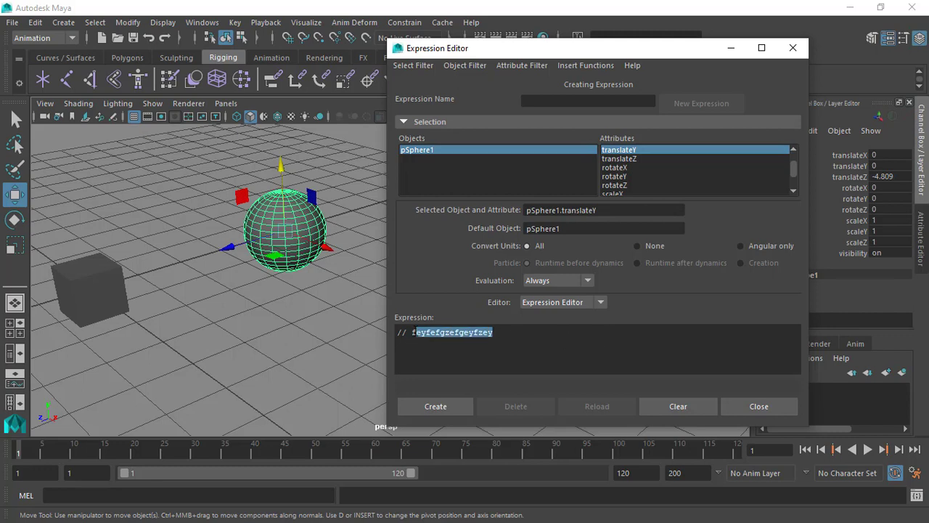
pyautogui.click(457, 332)
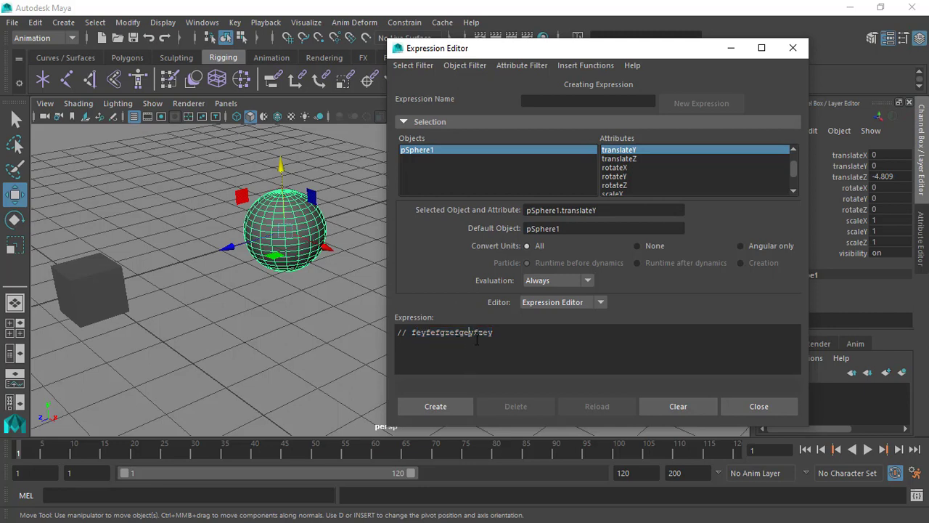
pyautogui.moveTo(299, 231)
pyautogui.keyDown('alt'); pyautogui.mouseDown()
pyautogui.moveTo(294, 239)
pyautogui.moveTo(303, 239)
pyautogui.mouseUp(); pyautogui.keyUp('alt')
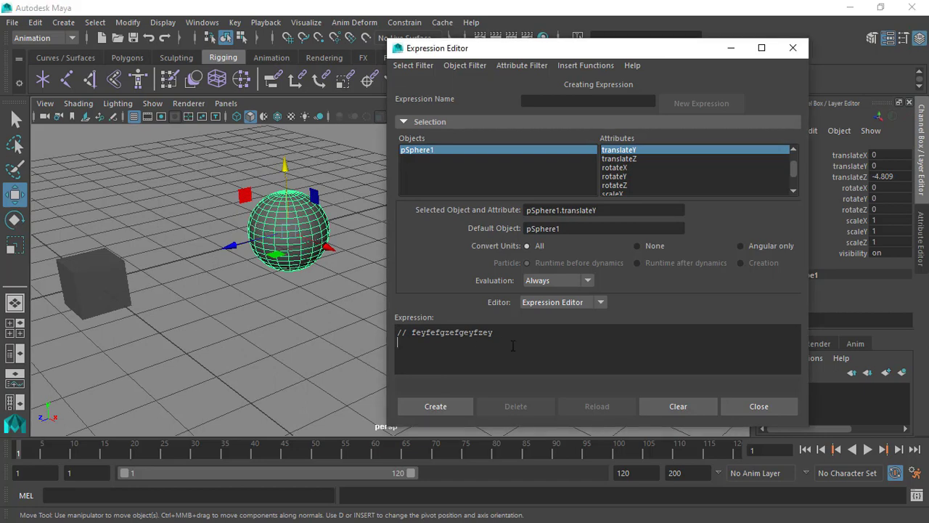
# - Create the sphere's expression from the line "// feyfefgzefgeyfzey" after reviewing its text
pyautogui.moveTo(513, 345); pyautogui.dragTo(403, 322)
pyautogui.click(434, 341)
pyautogui.moveTo(516, 343); pyautogui.dragTo(387, 330)
pyautogui.click(461, 344)
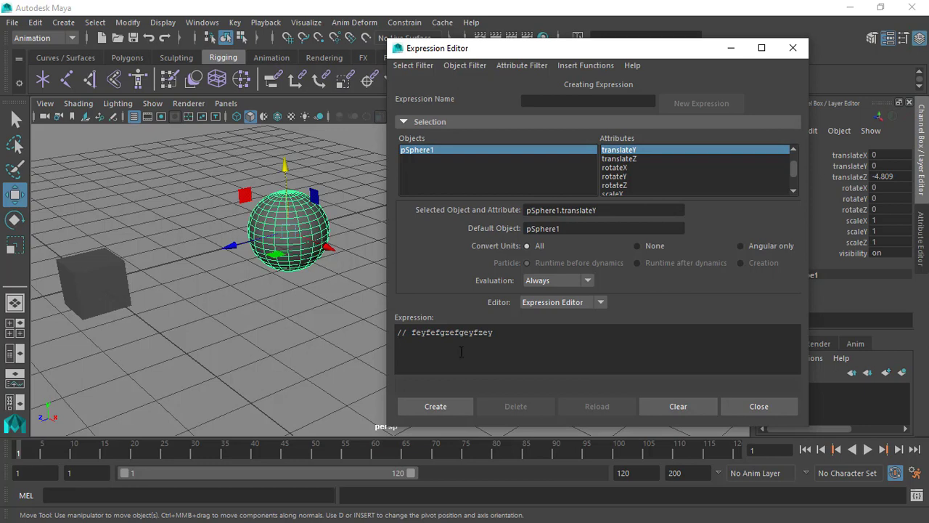
pyautogui.click(448, 406)
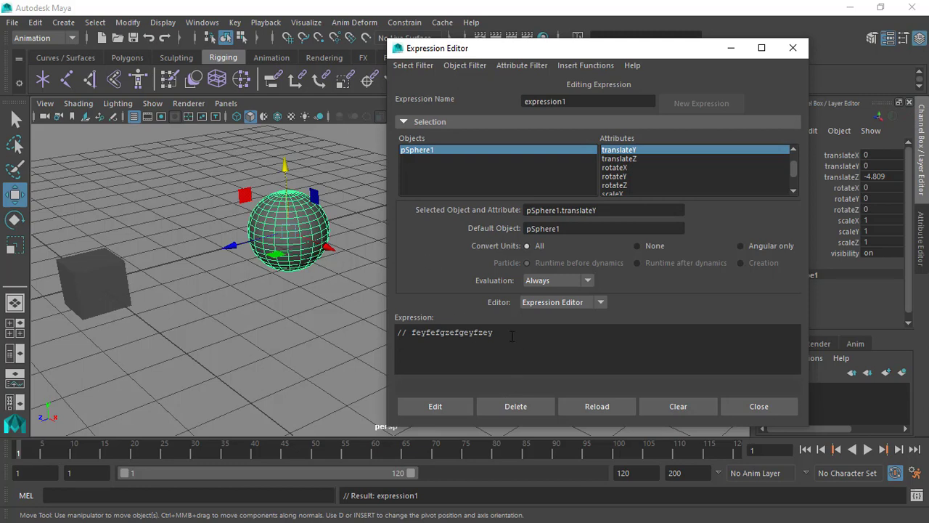
# - Select the cube and the sphere in turn to examine how the Expression Editor's contents follow the selection
pyautogui.keyDown('alt'); pyautogui.moveTo(246, 193); pyautogui.dragTo(349, 217, button='middle'); pyautogui.keyUp('alt')
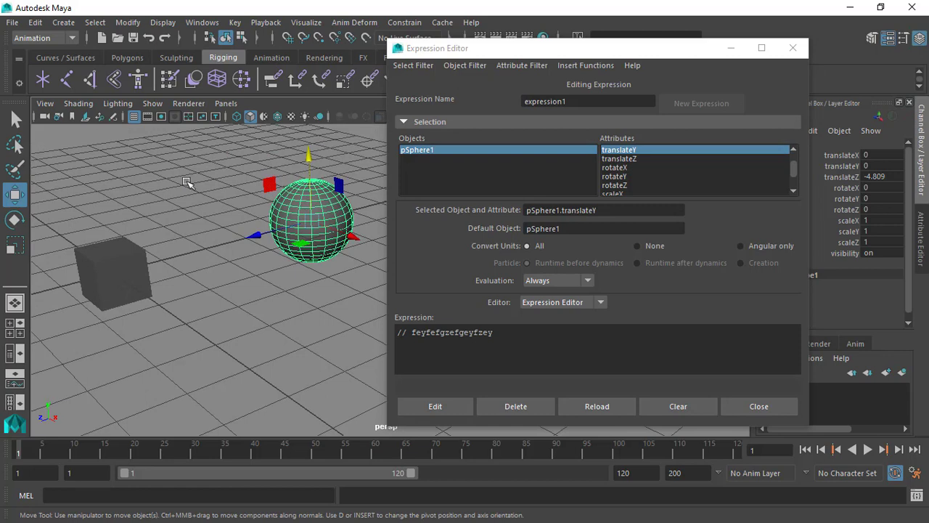
pyautogui.click(126, 262)
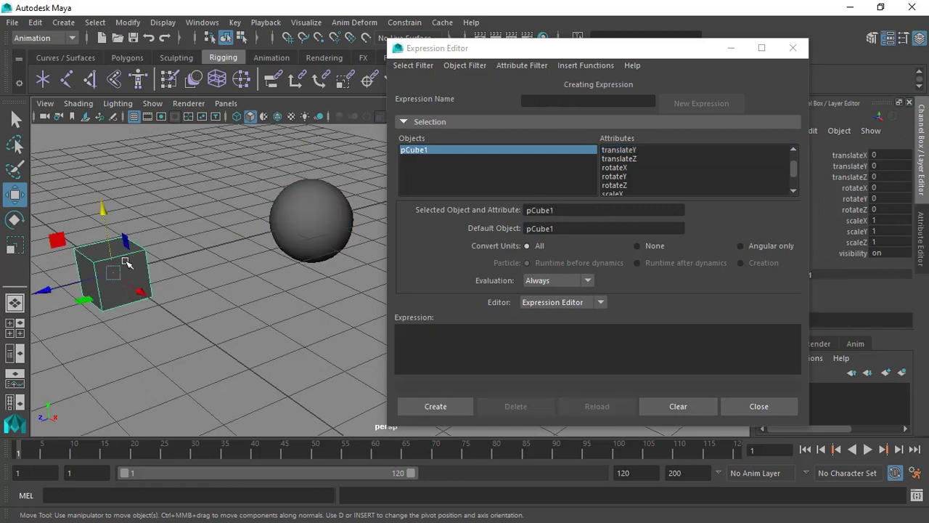
pyautogui.click(438, 343)
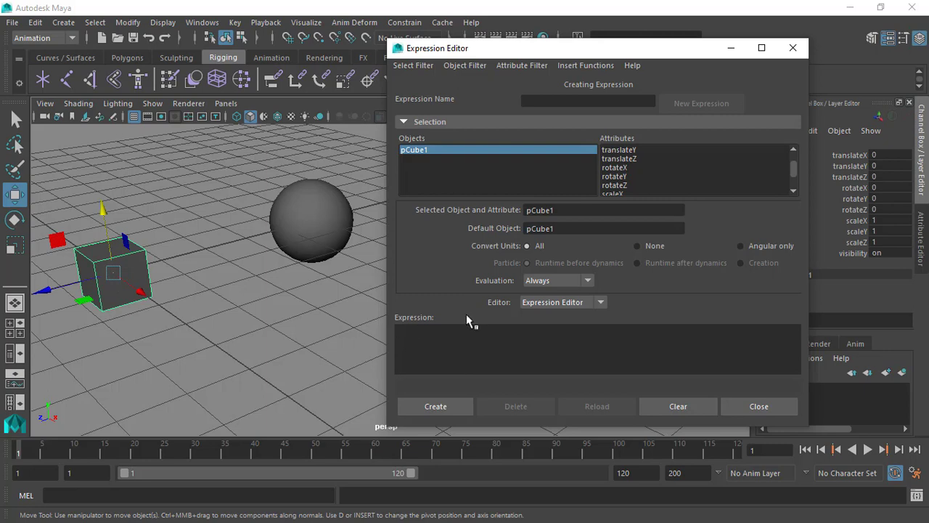
pyautogui.click(307, 210)
pyautogui.click(98, 265)
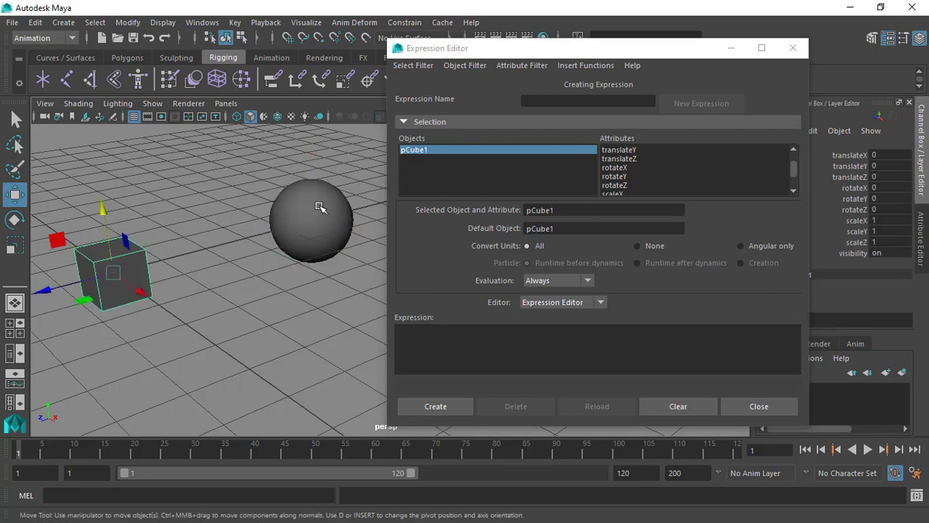
pyautogui.click(331, 212)
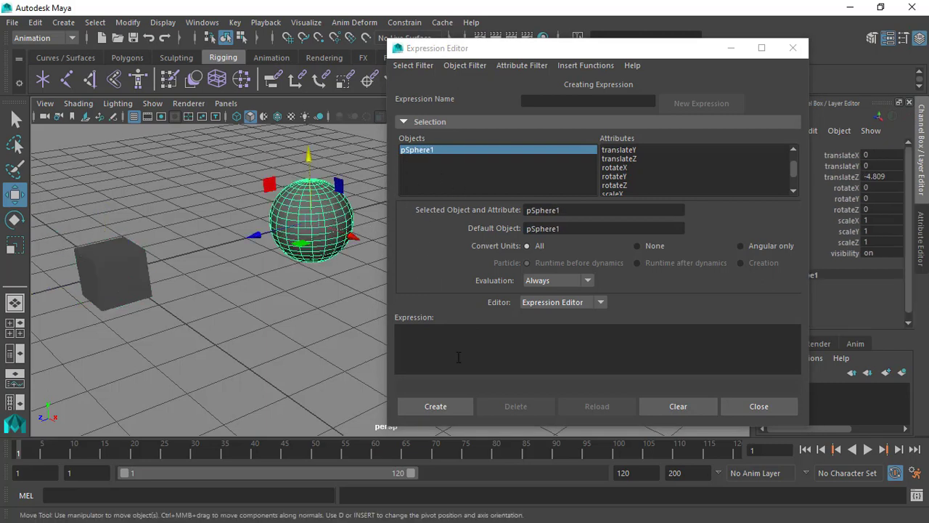
pyautogui.click(230, 232)
pyautogui.click(332, 209)
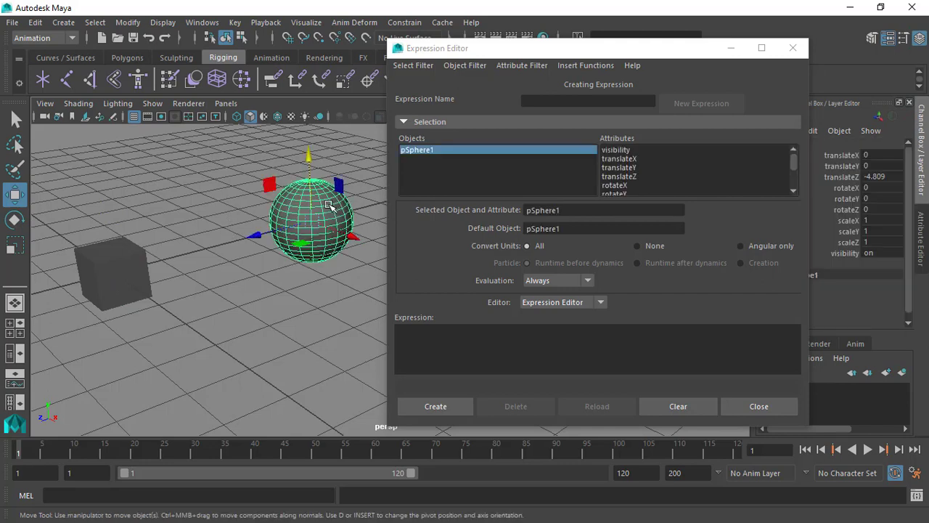
pyautogui.click(425, 348)
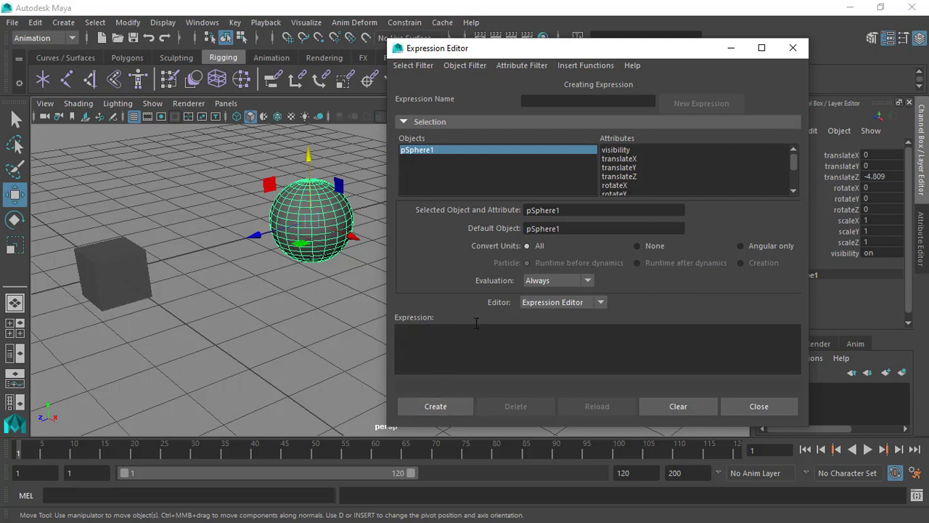
# - Filter the Expression Editor by expression name and load expression1
pyautogui.click(414, 65)
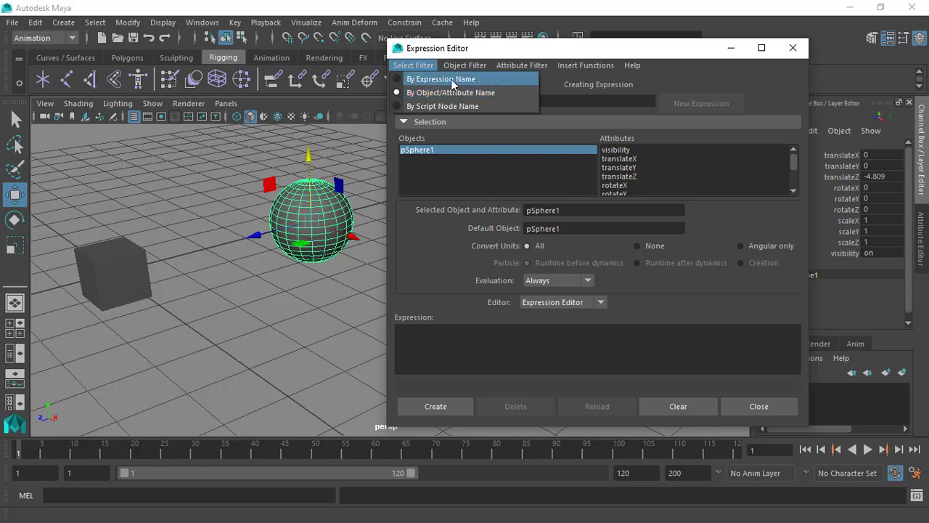
pyautogui.click(450, 79)
pyautogui.click(427, 150)
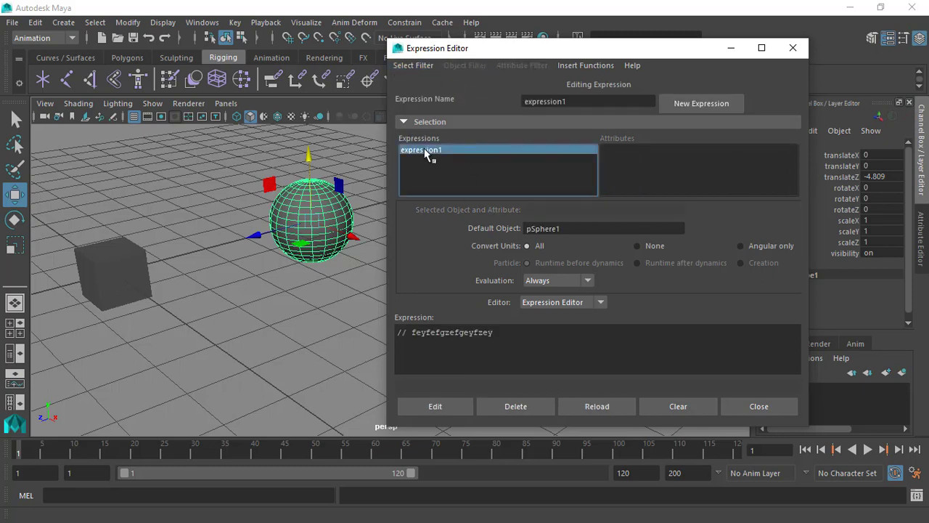
# - Examine the comment text stored in expression1 with the sphere and cube in view
pyautogui.click(522, 342)
pyautogui.hotkey('ctrl', 'a')
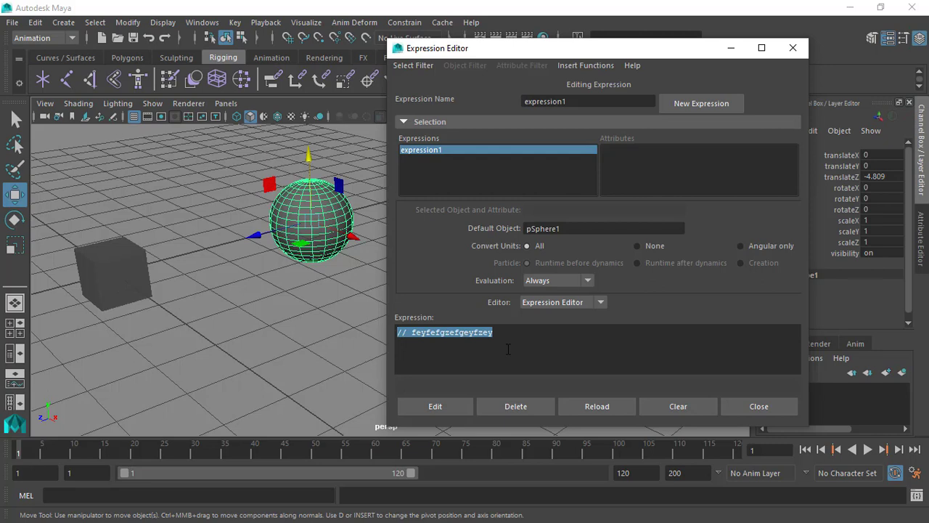
pyautogui.moveTo(246, 238)
pyautogui.keyDown('alt'); pyautogui.mouseDown()
pyautogui.moveTo(271, 227)
pyautogui.moveTo(259, 247)
pyautogui.mouseUp(); pyautogui.keyUp('alt')
pyautogui.click(503, 352)
pyautogui.moveTo(503, 352); pyautogui.dragTo(397, 333)
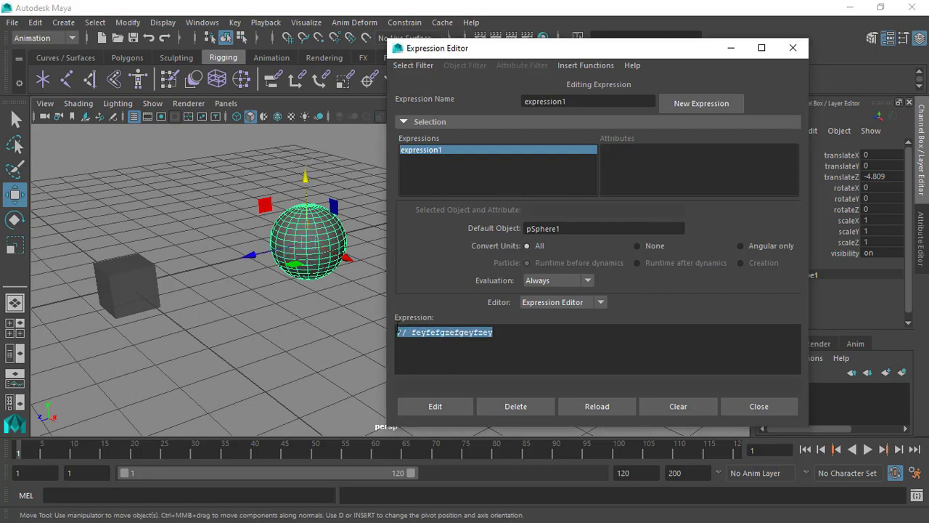
pyautogui.click(481, 346)
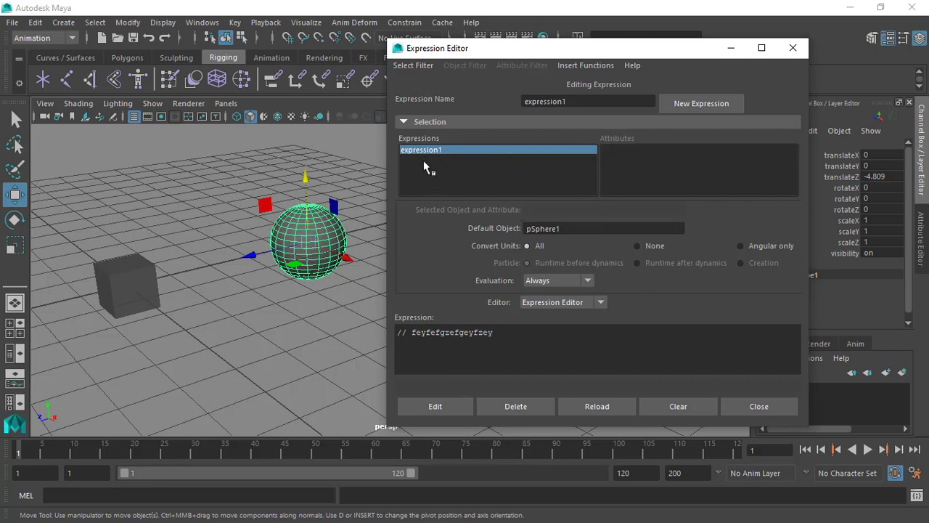
# - Rename expression1 as TestExpression
pyautogui.moveTo(589, 103); pyautogui.dragTo(479, 100)
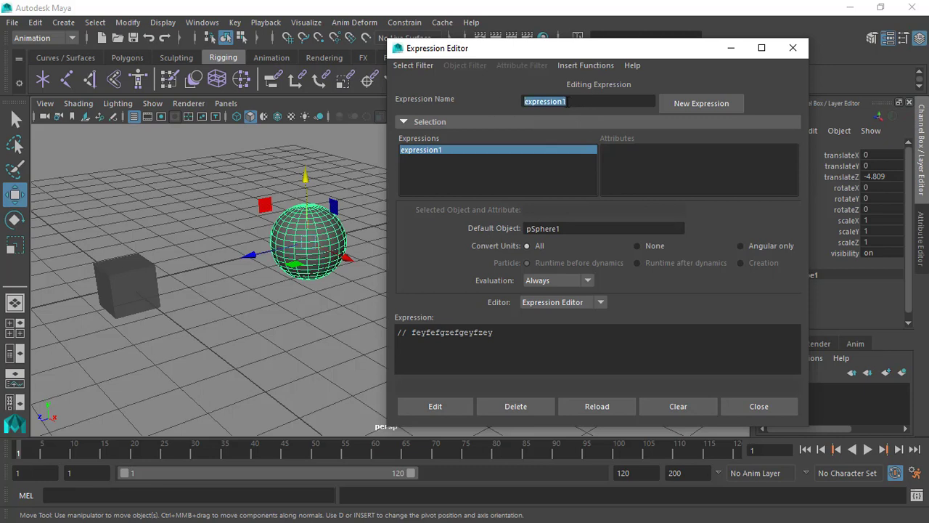
pyautogui.moveTo(587, 105); pyautogui.dragTo(502, 105)
pyautogui.write('TestExpression')
pyautogui.press('Return')
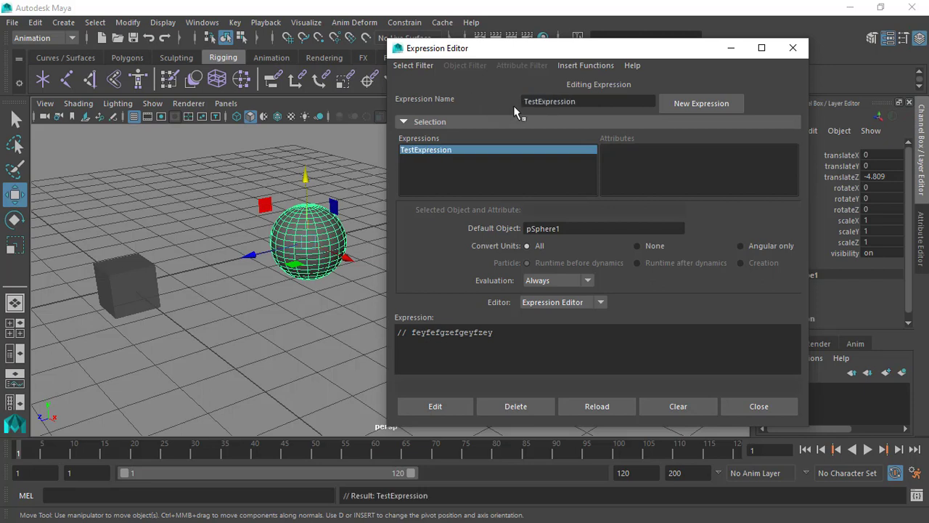
# - Alternate the selection between the sphere and the cube to check whether TestExpression remains loaded in the editor
pyautogui.click(278, 186)
pyautogui.click(327, 259)
pyautogui.keyDown('alt'); pyautogui.moveTo(294, 184); pyautogui.dragTo(267, 202); pyautogui.keyUp('alt')
pyautogui.click(268, 202)
pyautogui.click(162, 278)
pyautogui.click(348, 249)
pyautogui.click(151, 299)
pyautogui.click(321, 264)
pyautogui.click(156, 292)
pyautogui.click(333, 272)
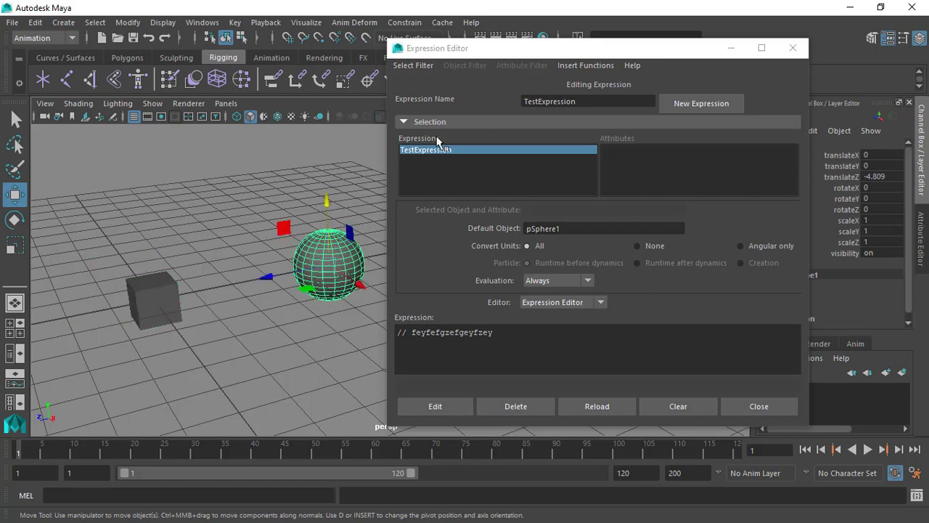
# - Check the active selection filter and compare the expression list while the cube and the sphere are selected in turn
pyautogui.click(413, 65)
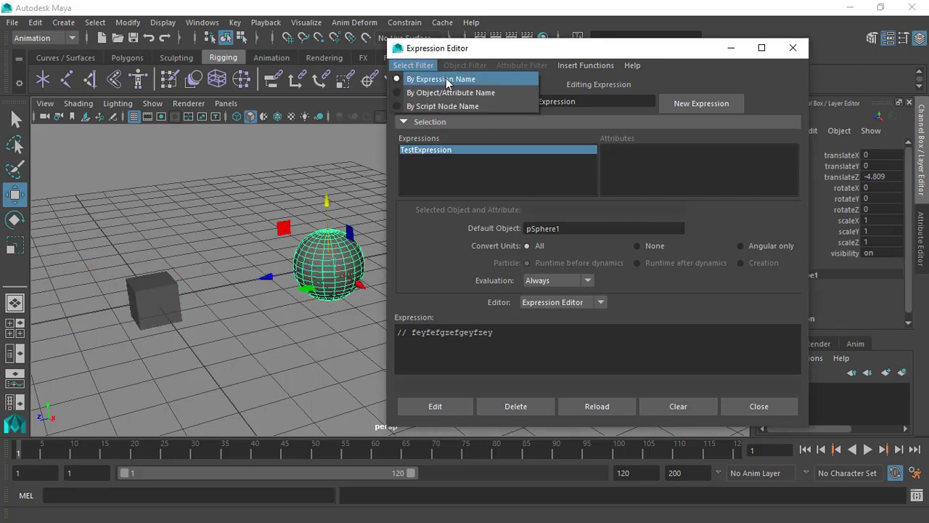
pyautogui.click(269, 214)
pyautogui.click(320, 262)
pyautogui.click(167, 294)
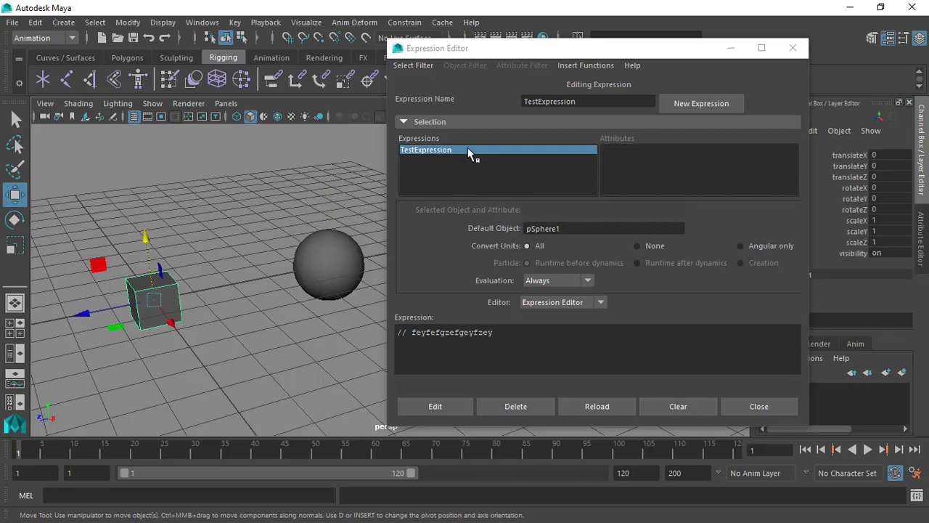
pyautogui.click(323, 260)
pyautogui.click(180, 305)
pyautogui.click(328, 278)
pyautogui.click(180, 304)
pyautogui.click(328, 268)
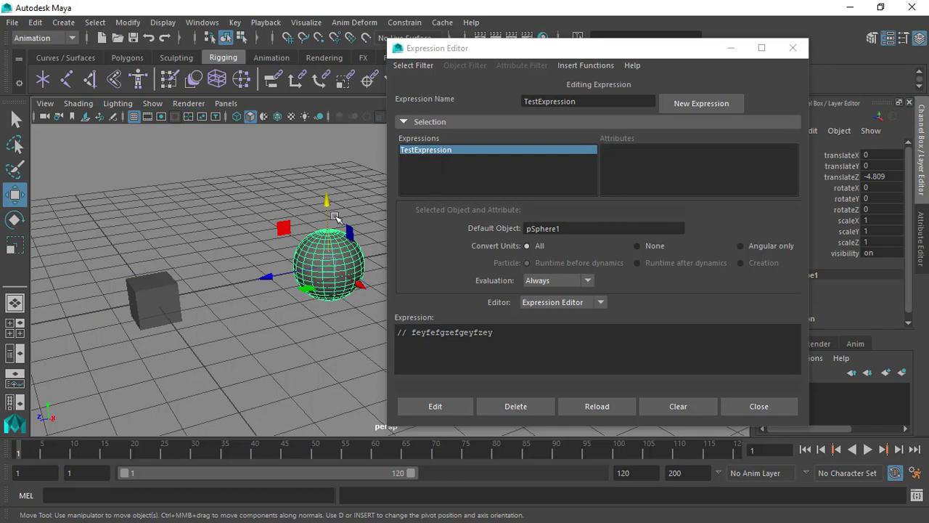
pyautogui.click(270, 234)
pyautogui.keyDown('alt'); pyautogui.moveTo(270, 235); pyautogui.dragTo(261, 208); pyautogui.keyUp('alt')
pyautogui.click(279, 220)
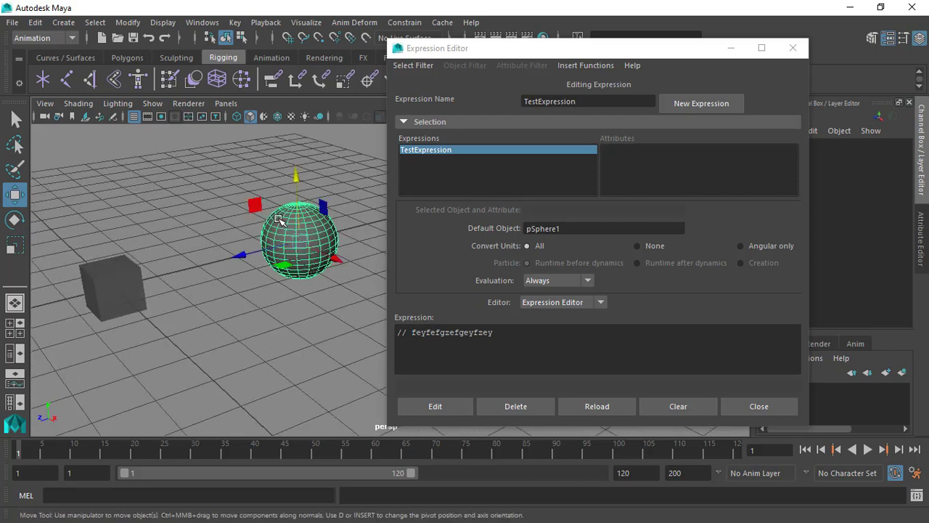
pyautogui.keyDown('alt'); pyautogui.moveTo(309, 254); pyautogui.dragTo(293, 234); pyautogui.keyUp('alt')
pyautogui.click(231, 212)
pyautogui.click(286, 223)
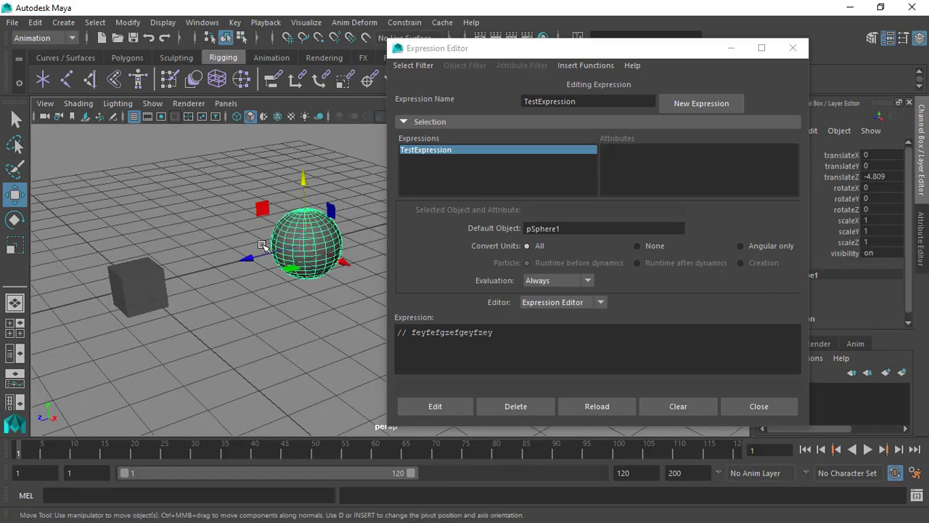
pyautogui.click(162, 280)
pyautogui.click(308, 236)
pyautogui.keyDown('alt'); pyautogui.moveTo(308, 240); pyautogui.dragTo(334, 286); pyautogui.keyUp('alt')
# - Replace the comment text after the double slash with "control the movement of the cube in the Y axis"
pyautogui.moveTo(511, 333); pyautogui.dragTo(411, 333)
pyautogui.click(460, 342)
pyautogui.moveTo(521, 331); pyautogui.dragTo(412, 335)
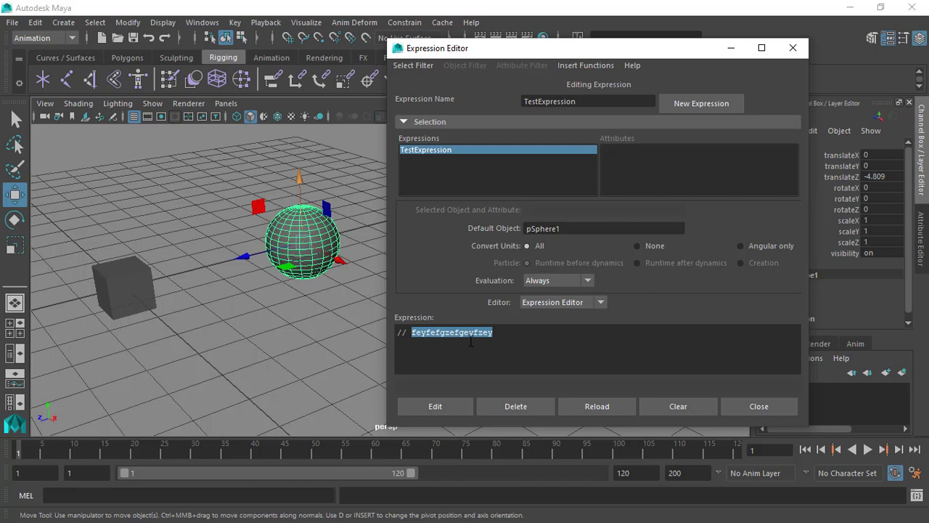
pyautogui.write('control the movem')
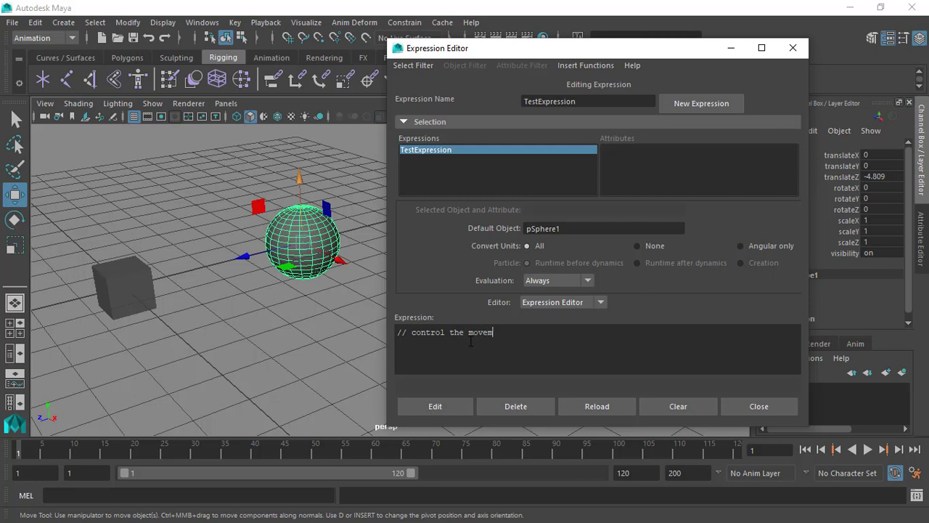
pyautogui.write('ent of the ')
pyautogui.write('cube in the Y axus')
pyautogui.press('BackSpace')
pyautogui.press('BackSpace')
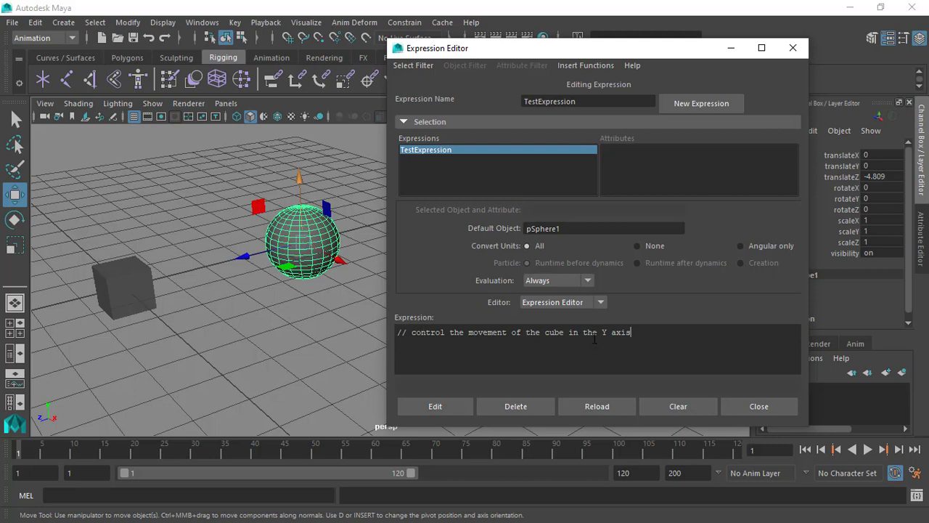
pyautogui.moveTo(398, 334); pyautogui.dragTo(631, 334)
pyautogui.click(490, 335)
# - Write pCube1.translateY below the comment, with the cube selected and the Expression Editor moved clear of the Channel Box
pyautogui.moveTo(597, 49); pyautogui.dragTo(577, 47)
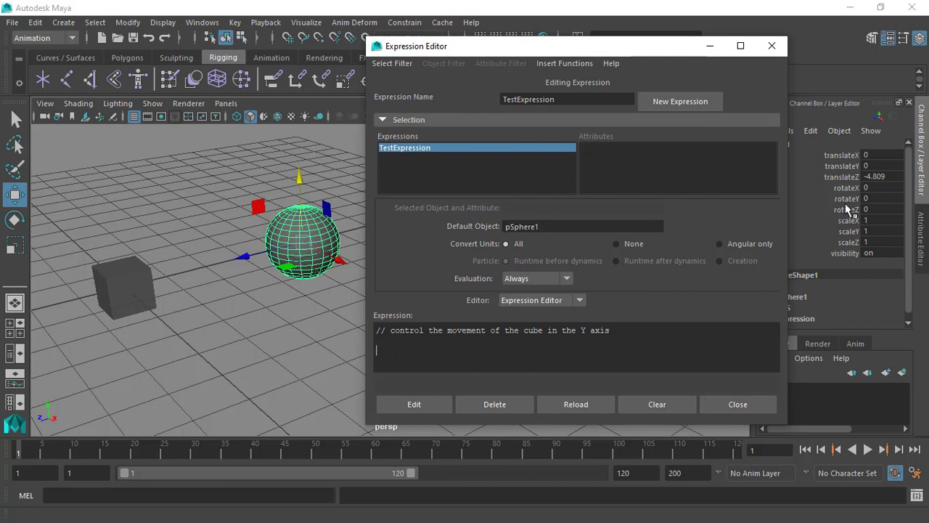
pyautogui.click(128, 268)
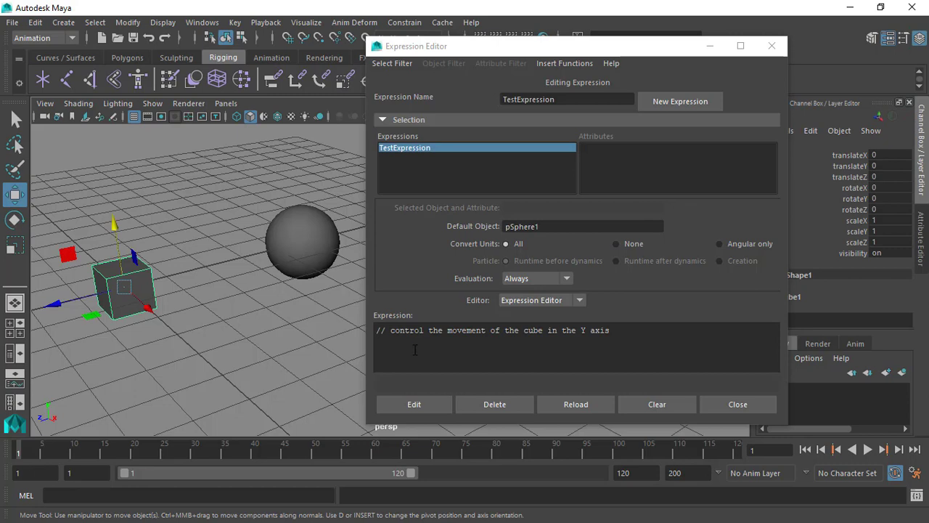
pyautogui.moveTo(560, 53); pyautogui.dragTo(500, 45)
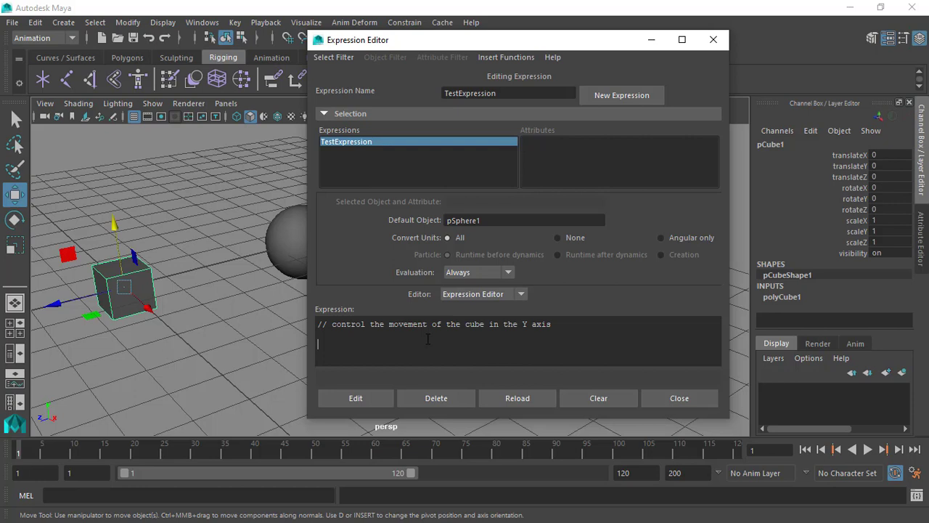
pyautogui.write('pCube1.')
pyautogui.write('translat')
pyautogui.write('eY')
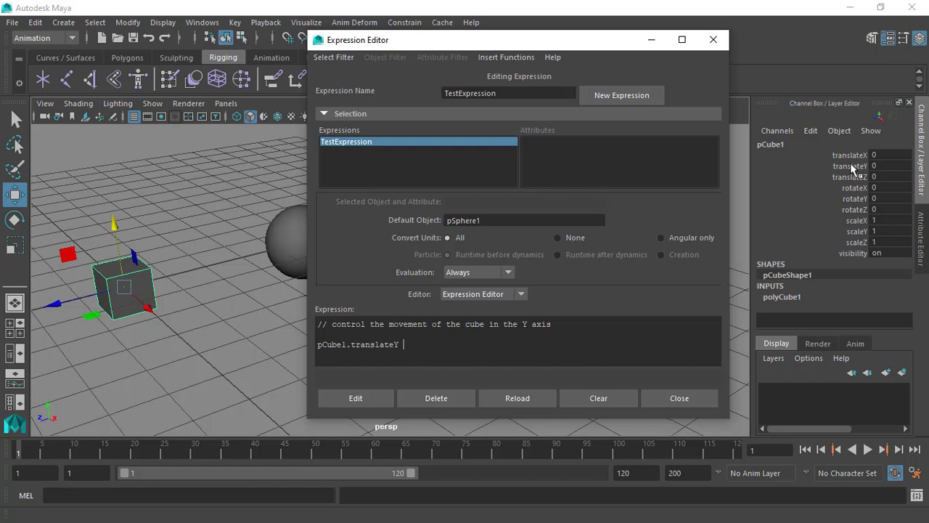
pyautogui.click(810, 131)
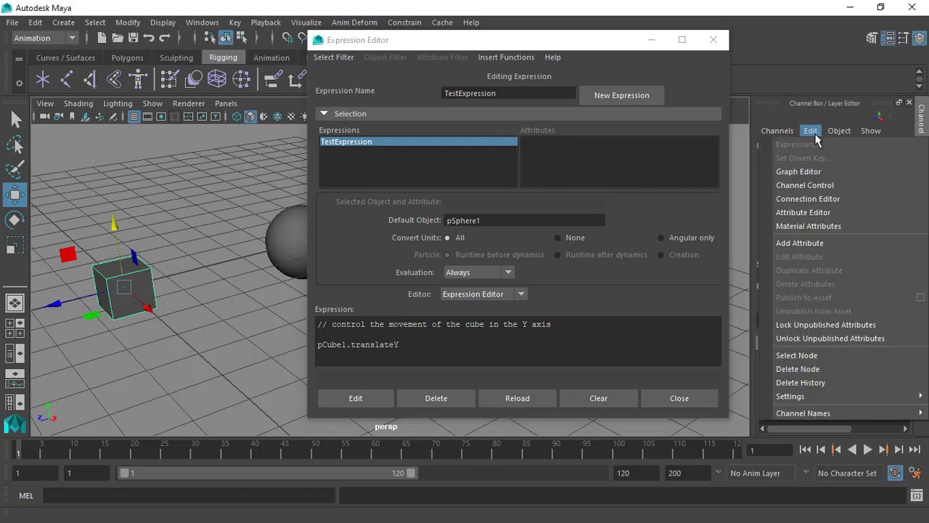
pyautogui.moveTo(798, 412)
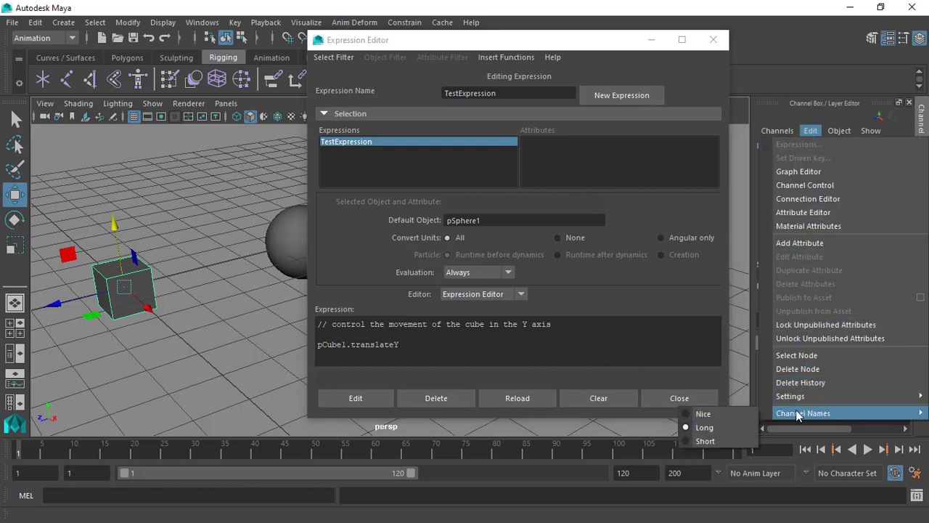
pyautogui.click(727, 416)
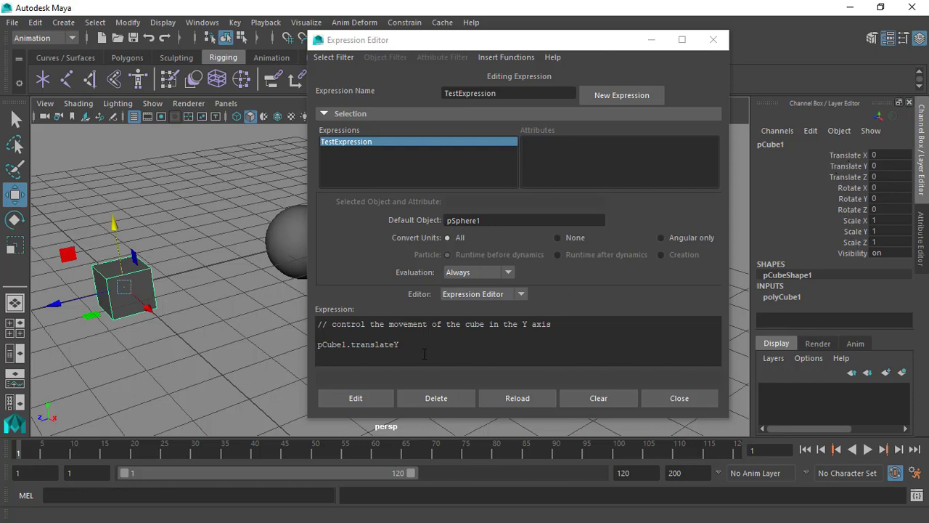
# - Compare pCube1.translateY in the expression with the cube's attribute names in the Channel Box
pyautogui.click(356, 353)
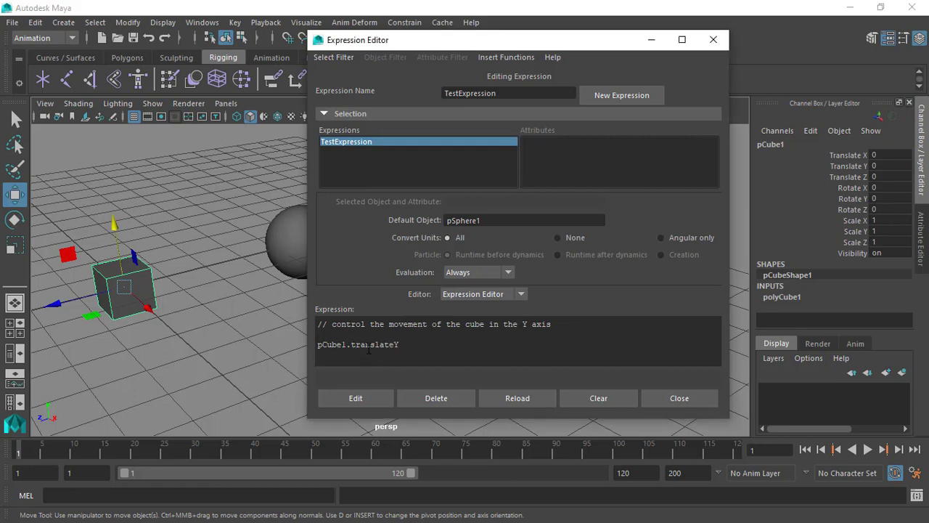
pyautogui.moveTo(417, 346); pyautogui.dragTo(310, 348)
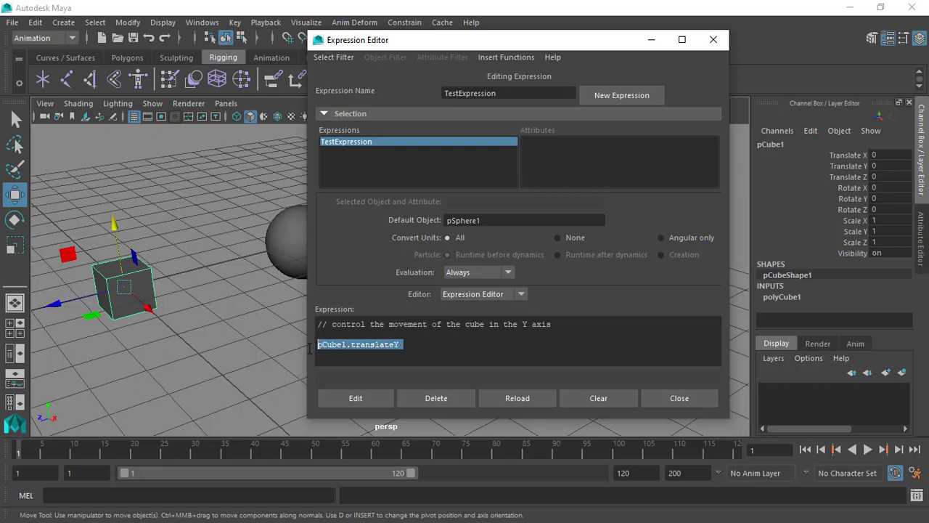
pyautogui.click(365, 345)
pyautogui.moveTo(413, 348); pyautogui.dragTo(315, 347)
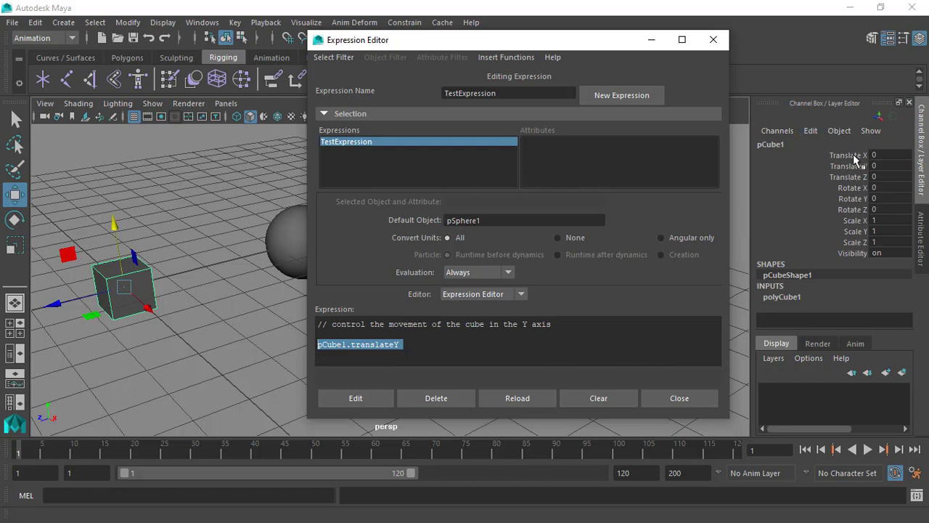
pyautogui.click(813, 131)
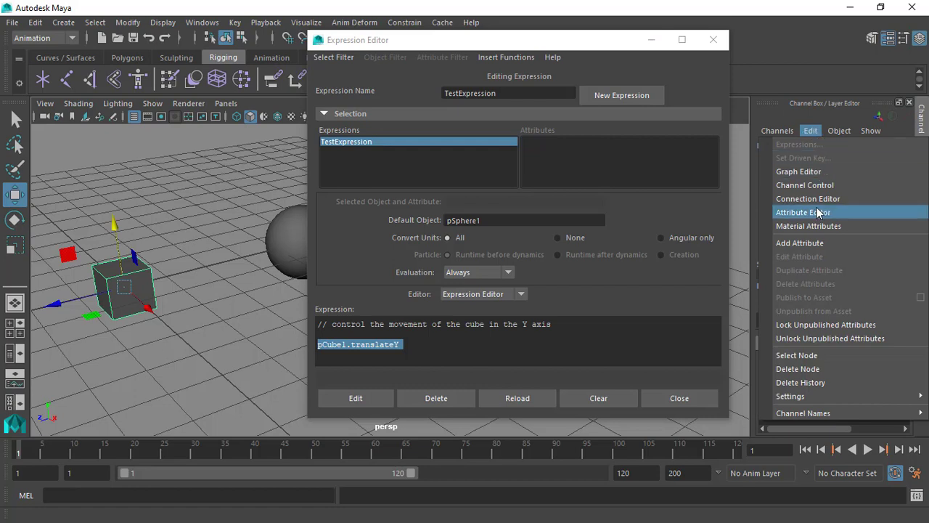
pyautogui.moveTo(814, 417)
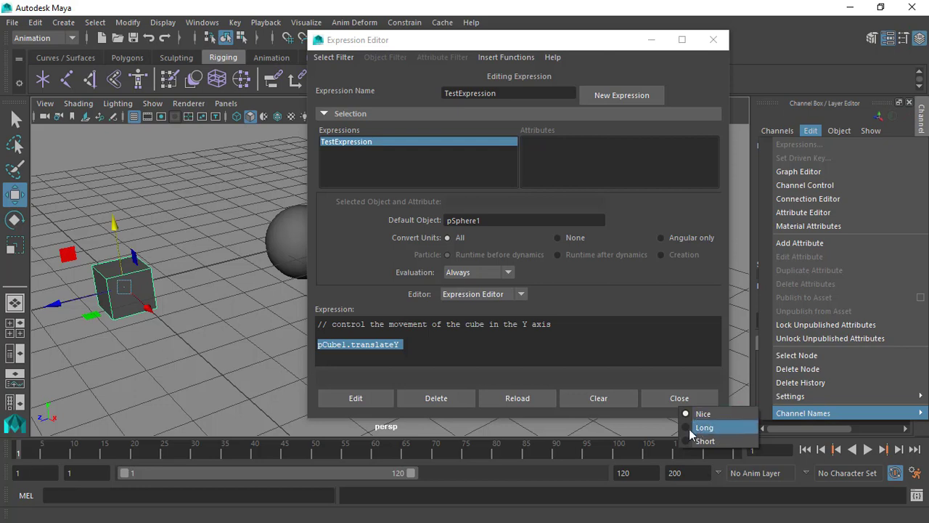
pyautogui.click(727, 428)
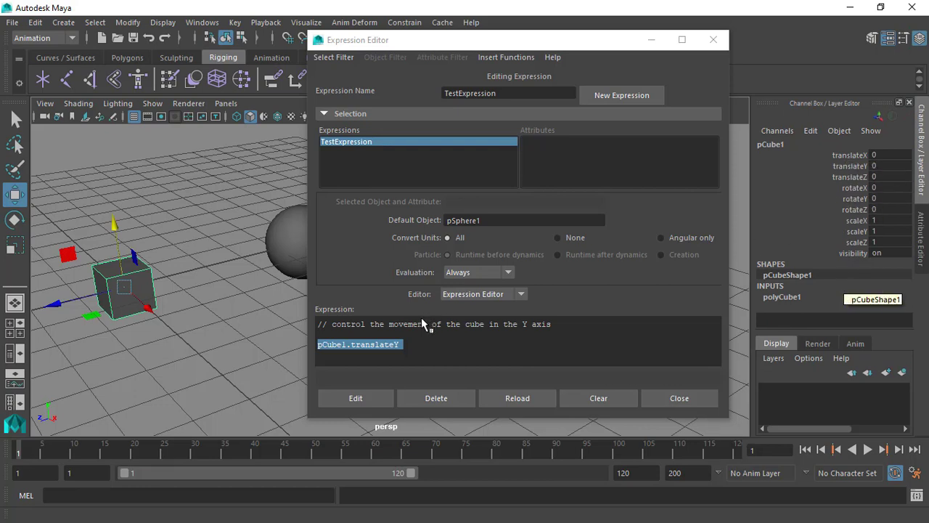
pyautogui.click(419, 351)
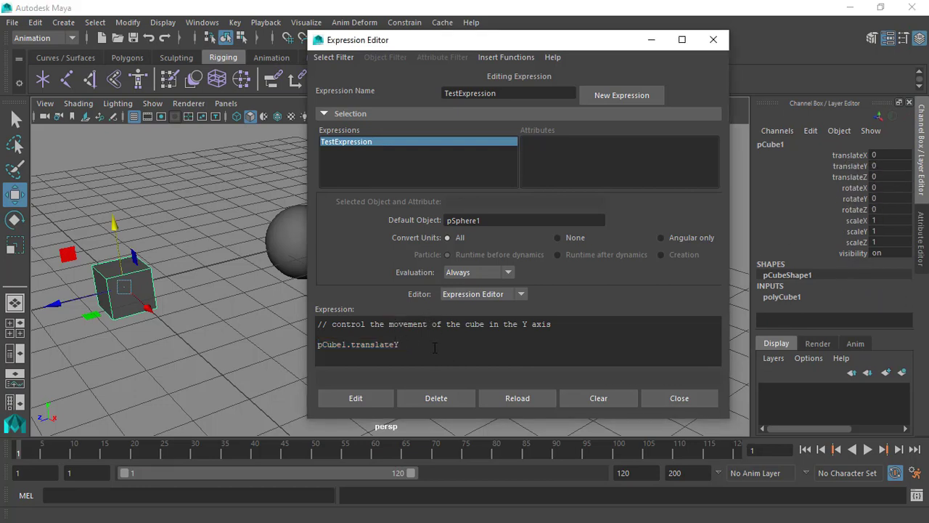
pyautogui.moveTo(404, 345); pyautogui.dragTo(317, 347)
pyautogui.moveTo(433, 344); pyautogui.dragTo(322, 344)
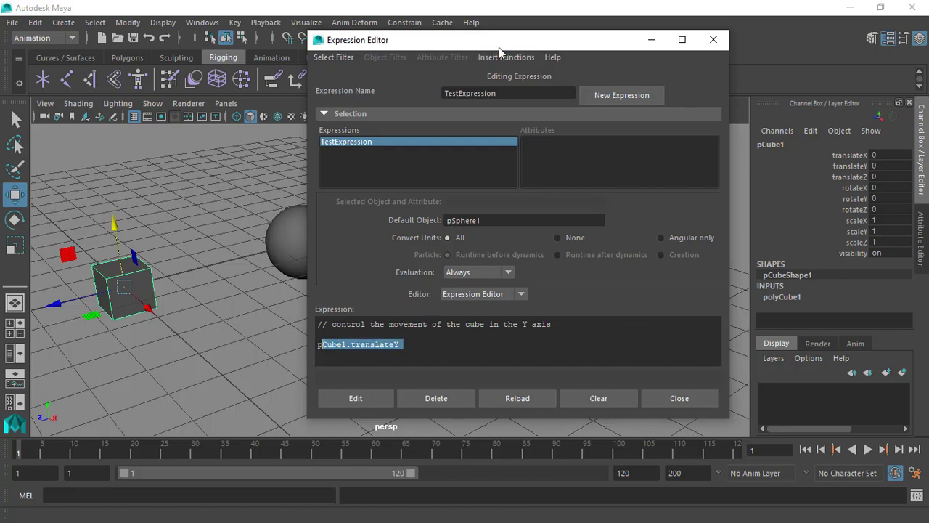
pyautogui.moveTo(501, 45); pyautogui.dragTo(462, 45)
pyautogui.moveTo(388, 349); pyautogui.dragTo(254, 347)
# - Filter the Expression Editor by Object/Attribute Name and copy pCube1.translateY from the cube's selected attribute
pyautogui.click(295, 58)
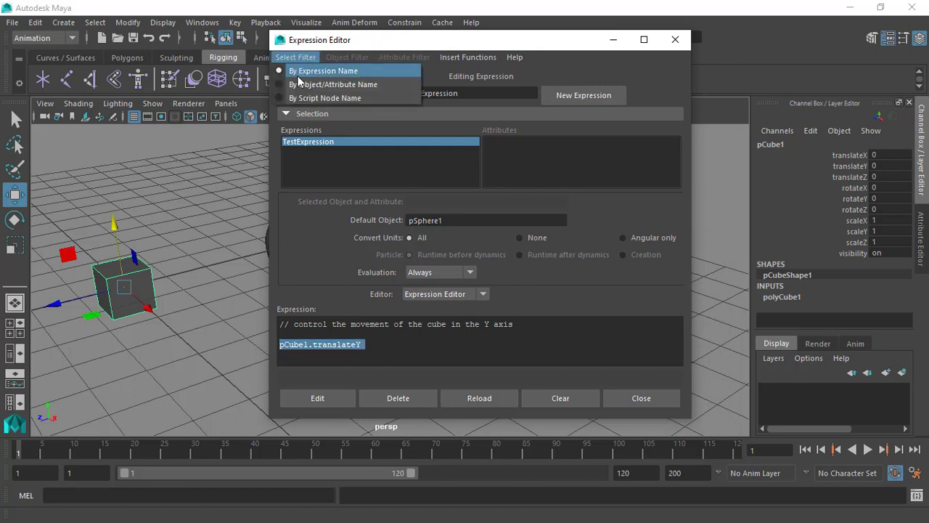
pyautogui.click(309, 82)
pyautogui.moveTo(350, 45); pyautogui.dragTo(407, 44)
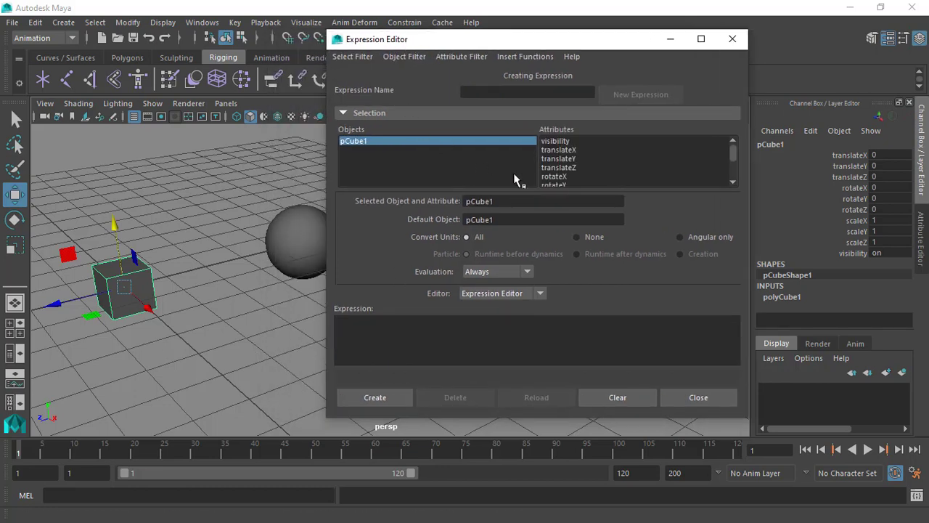
pyautogui.click(567, 153)
pyautogui.click(564, 149)
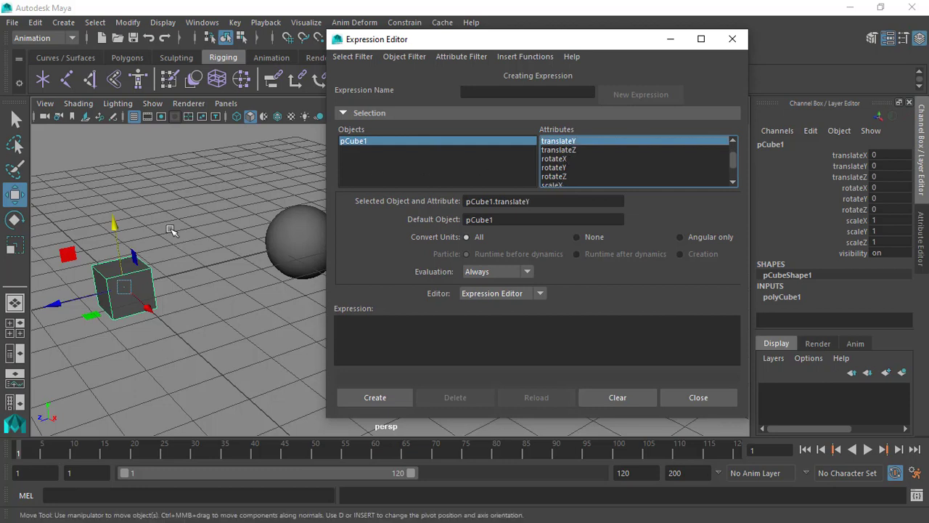
pyautogui.doubleClick(524, 203)
pyautogui.hotkey('ctrl', 'c')
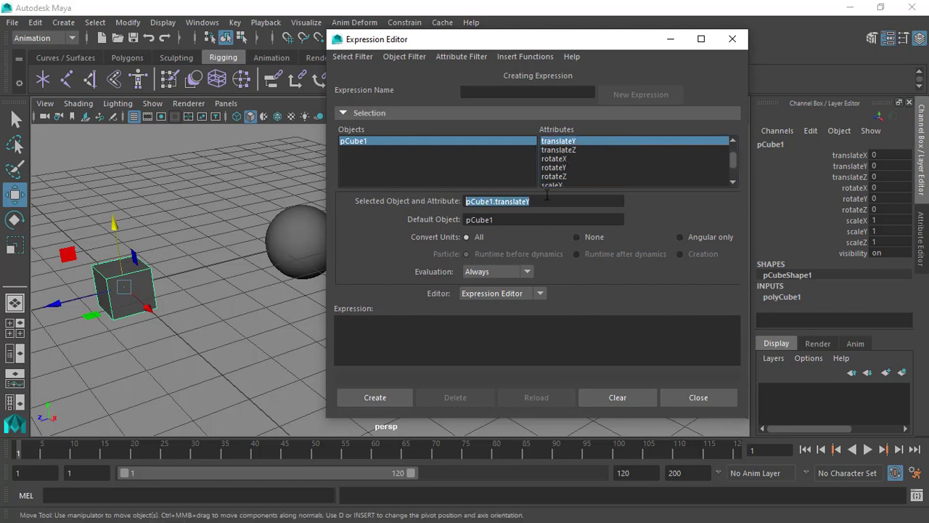
# - Reload TestExpression through the By Expression Name filter and paste pCube1.translateY two lines below the comment
pyautogui.click(353, 56)
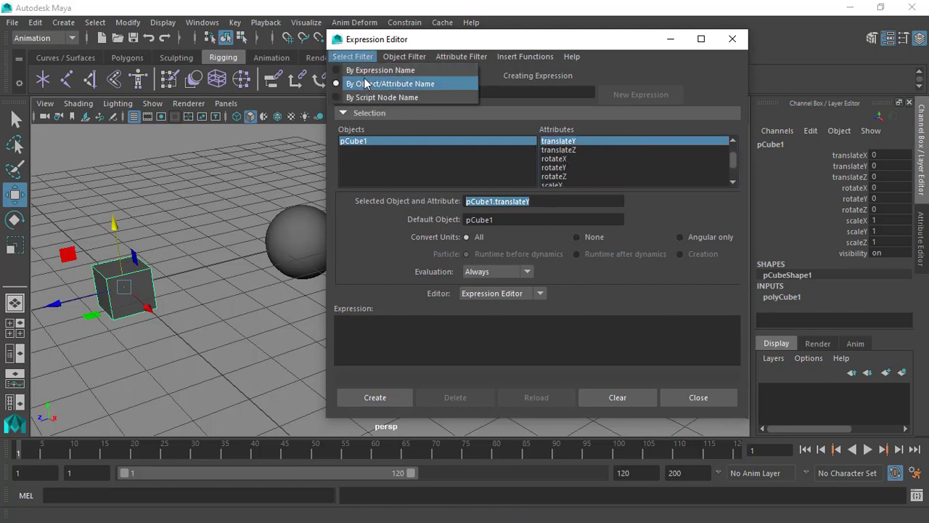
pyautogui.click(371, 73)
pyautogui.click(381, 141)
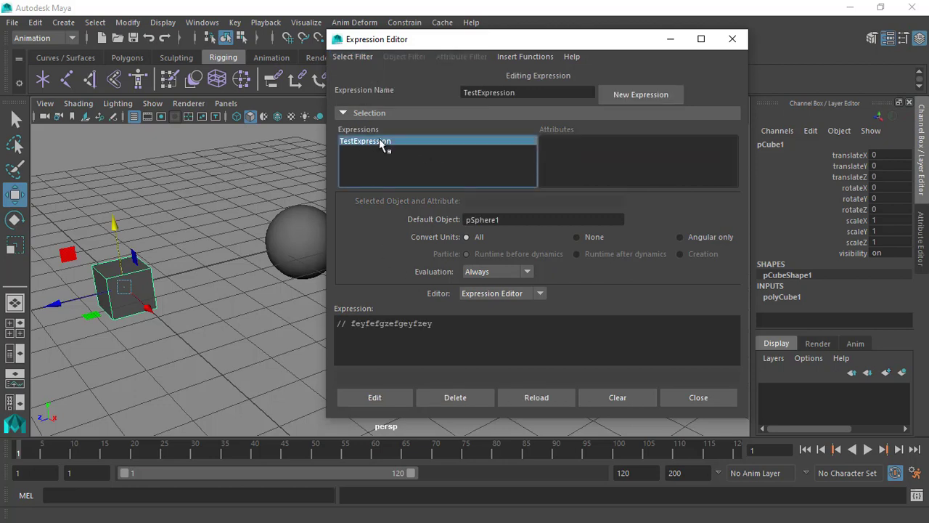
pyautogui.click(463, 338)
pyautogui.press('Return')
pyautogui.press('Return')
pyautogui.hotkey('ctrl', 'v')
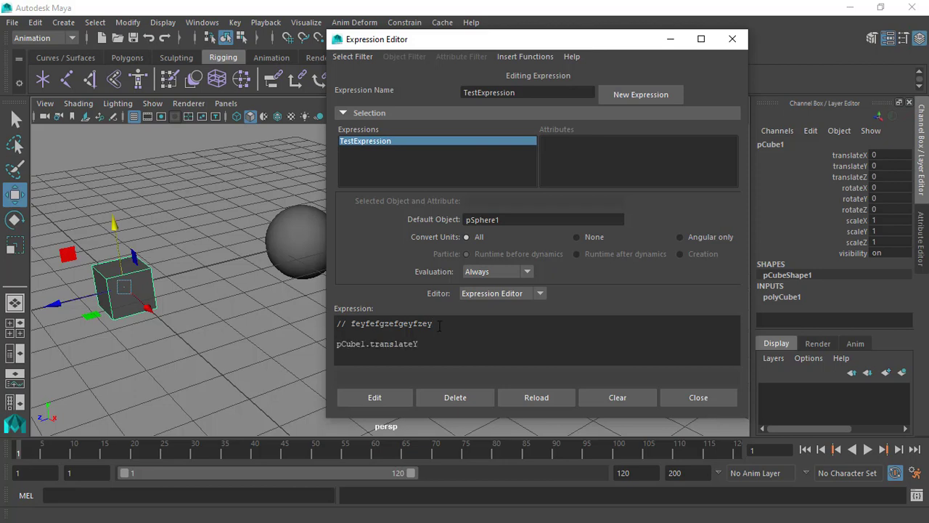
# - Replace the comment text with "control the movement of the cube y axis" and apply the edit to TestExpression
pyautogui.moveTo(439, 325); pyautogui.dragTo(352, 324)
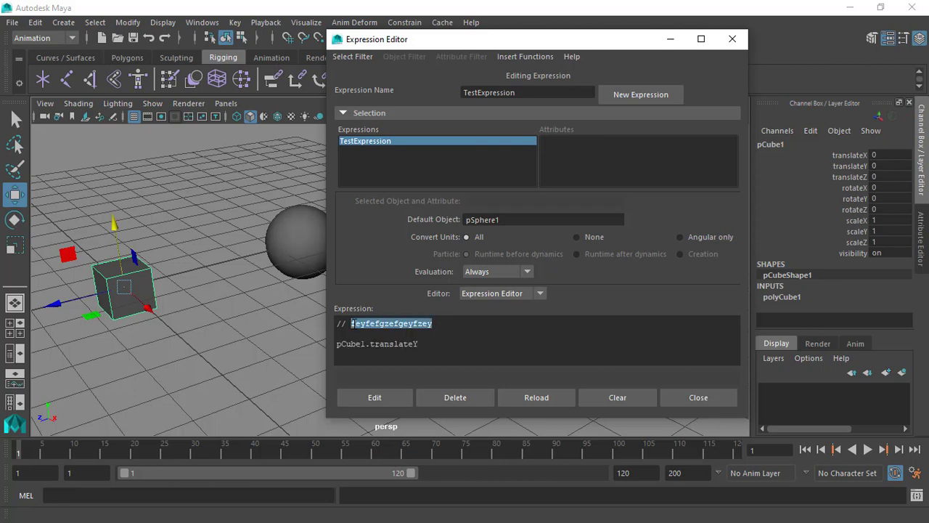
pyautogui.write('control')
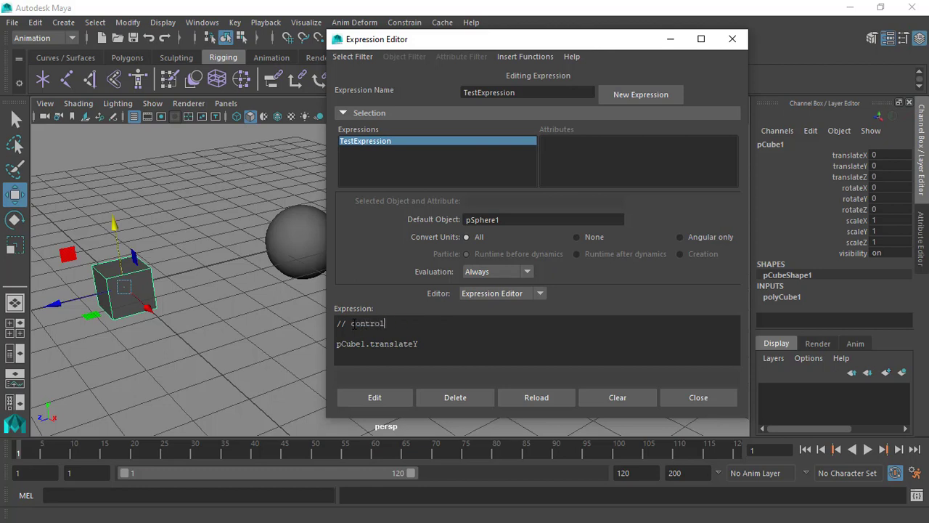
pyautogui.write(' the movement of the cube y axis')
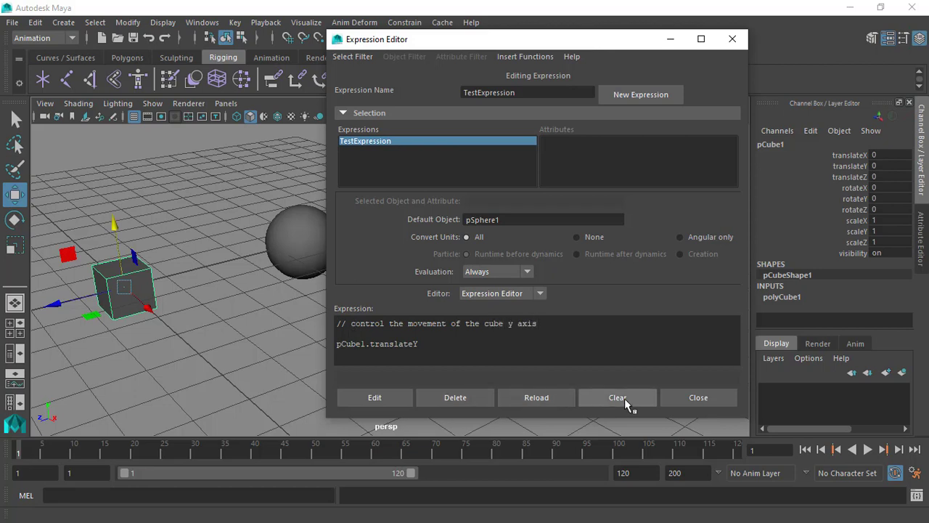
pyautogui.click(384, 399)
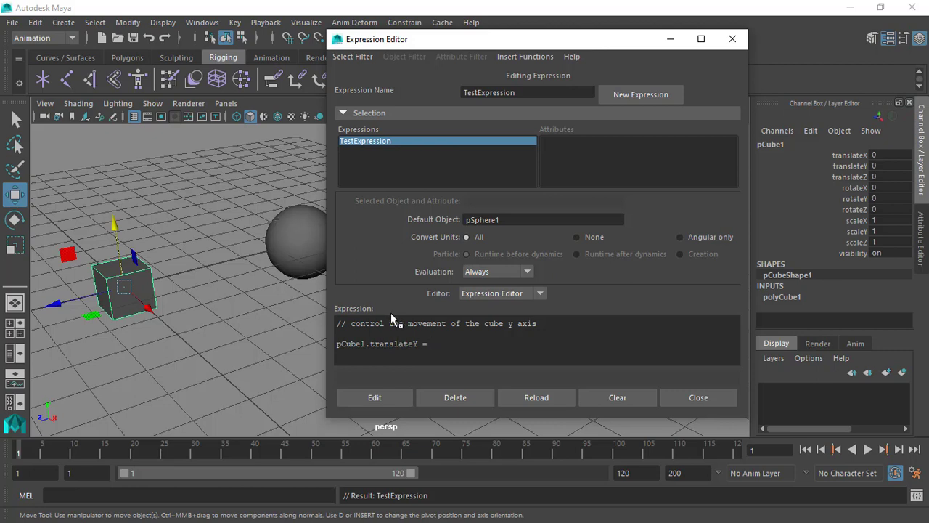
# - Add an equals sign after pCube1.translateY and copy the sphere's name, pSphere1, from the Channel Box
pyautogui.press('KP_Enter')
pyautogui.click(346, 58)
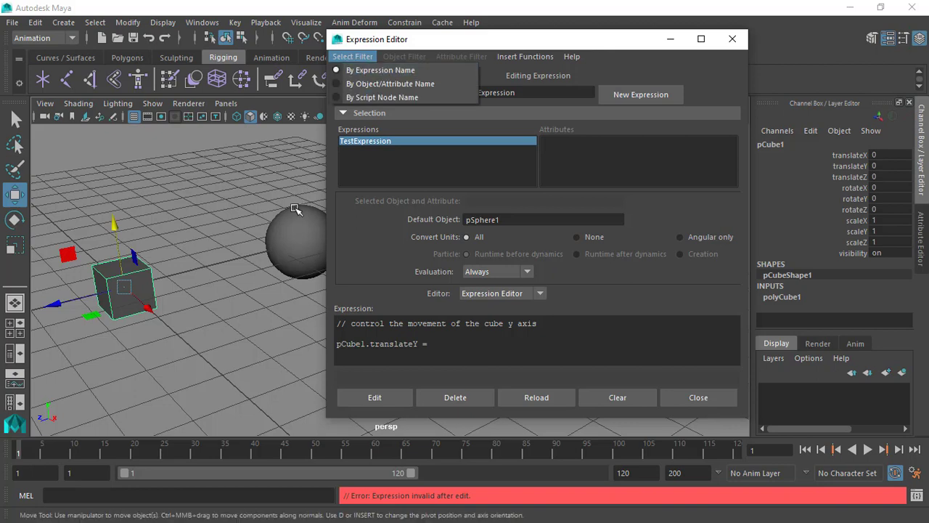
pyautogui.click(430, 354)
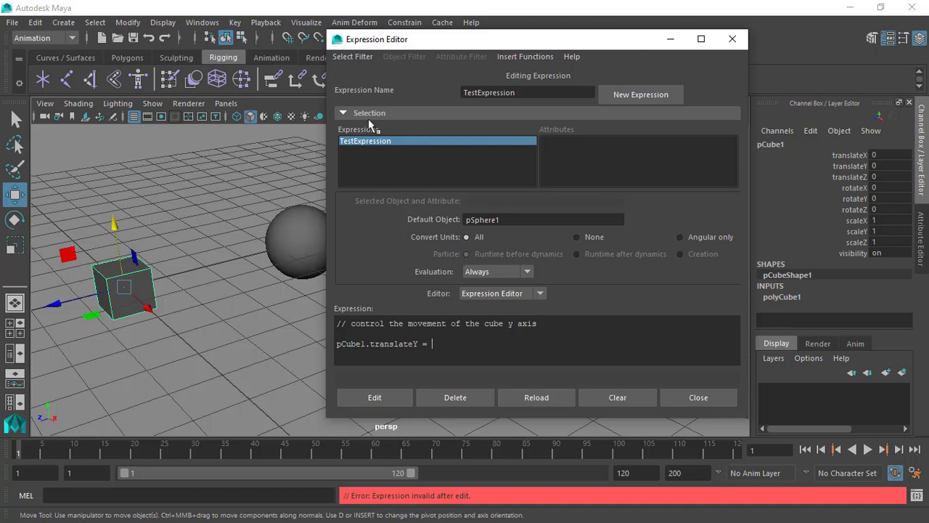
pyautogui.click(273, 238)
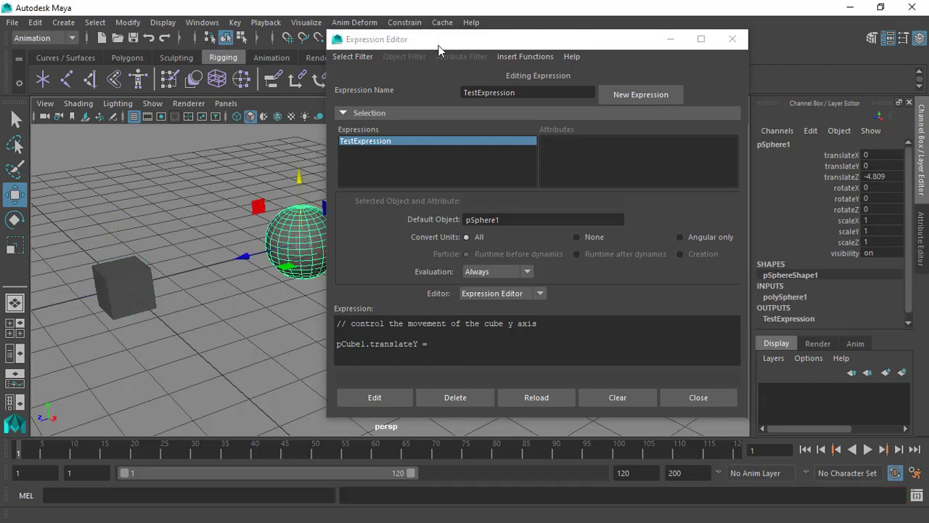
pyautogui.moveTo(438, 50); pyautogui.dragTo(435, 47)
pyautogui.doubleClick(788, 145)
pyautogui.hotkey('ctrl', 'c')
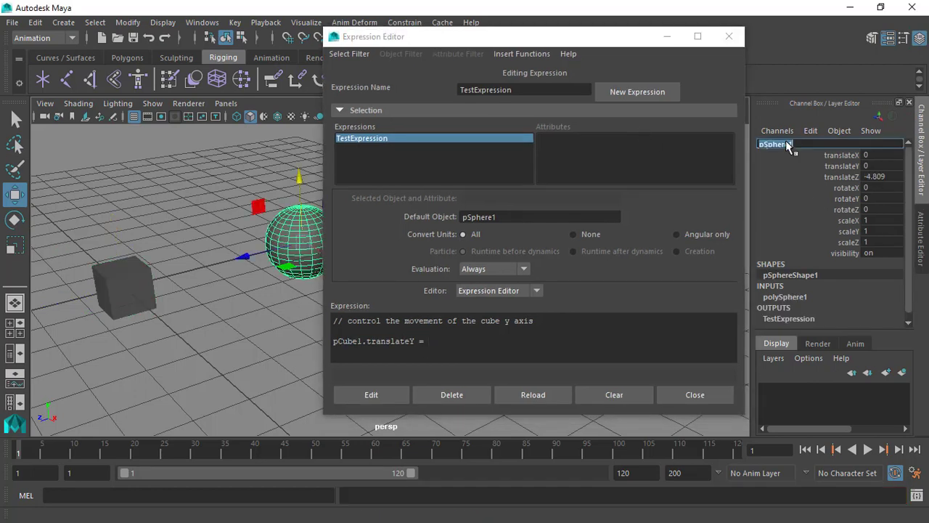
# - Complete the line as pCube1.translateY = pSphere1.translateY; and apply the edit to TestExpression
pyautogui.click(429, 350)
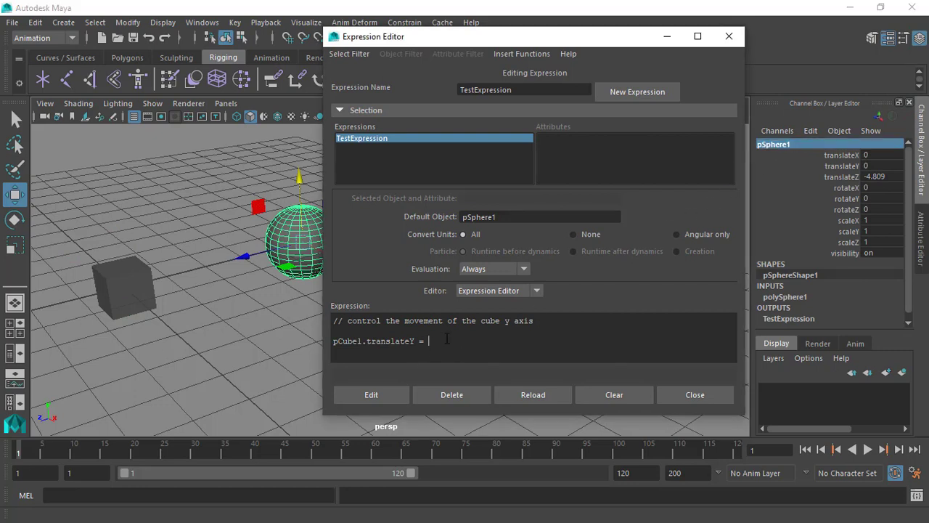
pyautogui.hotkey('ctrl', 'v')
pyautogui.write('.translate')
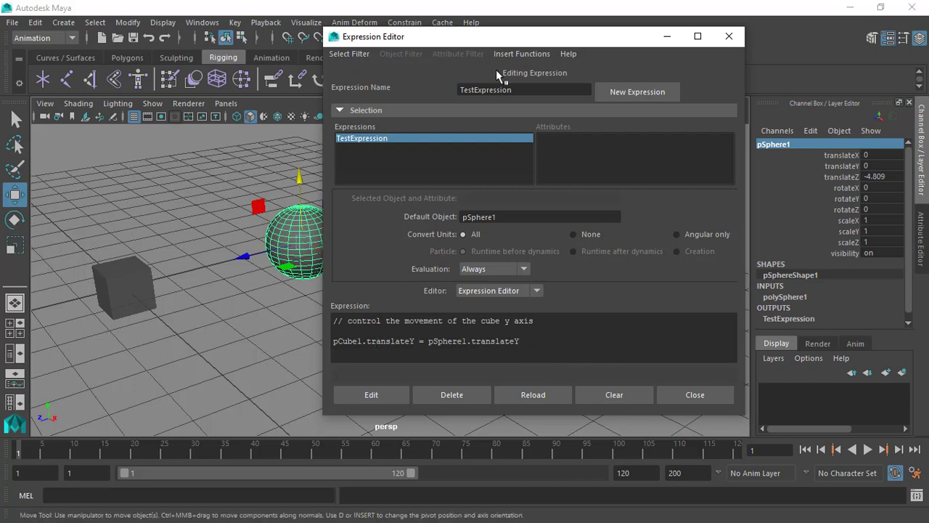
pyautogui.moveTo(506, 38); pyautogui.dragTo(620, 51)
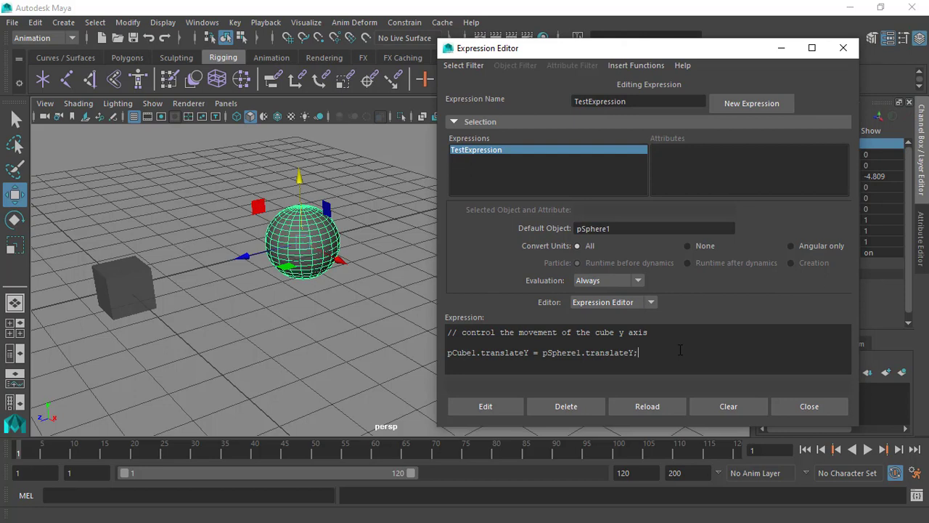
pyautogui.click(475, 406)
# - Uncover the viewport and raise the sphere in Y to about 2.866 to test the cube's link
pyautogui.moveTo(543, 55); pyautogui.dragTo(484, 376)
pyautogui.keyDown('alt'); pyautogui.moveTo(436, 276); pyautogui.dragTo(476, 234, button='middle'); pyautogui.keyUp('alt')
pyautogui.keyDown('alt'); pyautogui.moveTo(475, 233); pyautogui.dragTo(353, 236); pyautogui.keyUp('alt')
pyautogui.keyDown('alt'); pyautogui.moveTo(336, 229); pyautogui.dragTo(323, 263, button='middle'); pyautogui.keyUp('alt')
pyautogui.click(283, 287)
pyautogui.click(411, 263)
pyautogui.keyDown('alt'); pyautogui.moveTo(450, 225); pyautogui.dragTo(464, 231); pyautogui.keyUp('alt')
pyautogui.moveTo(409, 215); pyautogui.dragTo(412, 183)
pyautogui.keyDown('alt'); pyautogui.moveTo(412, 183); pyautogui.dragTo(413, 145, button='middle'); pyautogui.keyUp('alt')
pyautogui.moveTo(414, 146); pyautogui.dragTo(418, 124)
# - Inspect the cube's translateY channel and its value field in the Channel Box
pyautogui.click(259, 213)
pyautogui.keyDown('alt'); pyautogui.moveTo(261, 214); pyautogui.dragTo(294, 247); pyautogui.keyUp('alt')
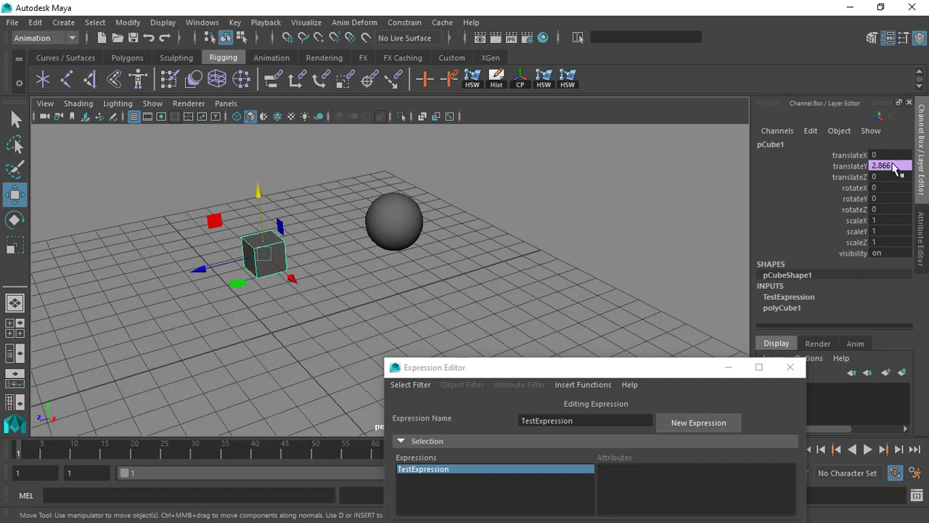
pyautogui.click(847, 167)
pyautogui.doubleClick(893, 166)
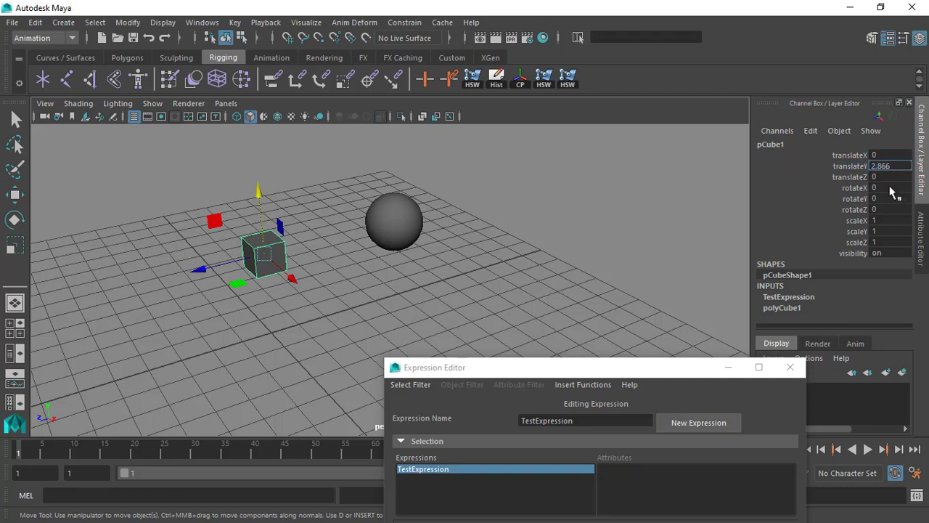
pyautogui.click(846, 168)
pyautogui.doubleClick(900, 173)
pyautogui.click(840, 169)
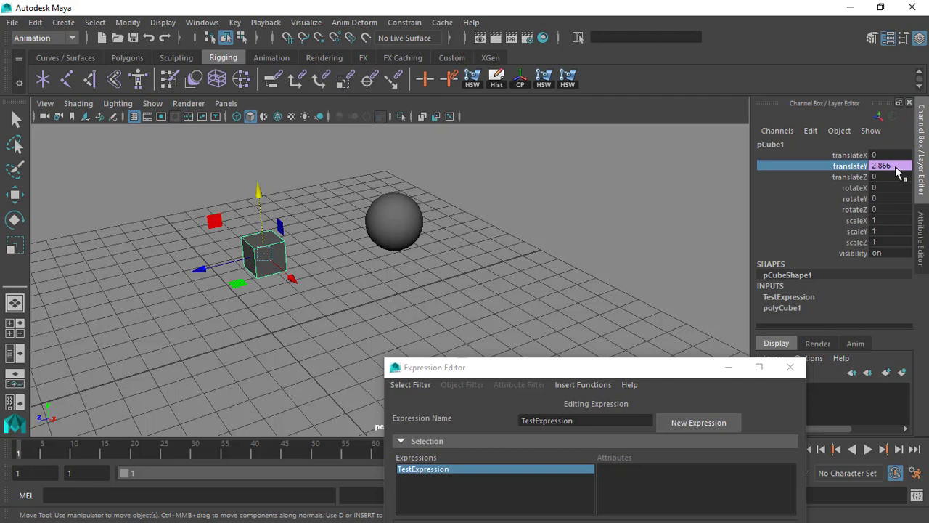
pyautogui.doubleClick(898, 171)
pyautogui.click(840, 170)
pyautogui.doubleClick(895, 172)
pyautogui.click(864, 169)
# - Compare the sphere's translateY value with the cube's in the Channel Box
pyautogui.moveTo(676, 374); pyautogui.dragTo(641, 397)
pyautogui.click(420, 232)
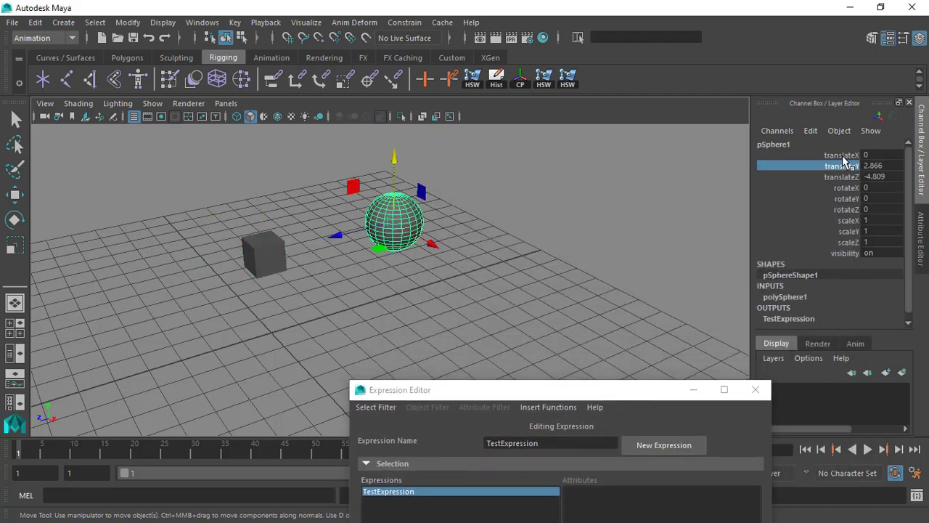
pyautogui.doubleClick(871, 166)
pyautogui.click(251, 253)
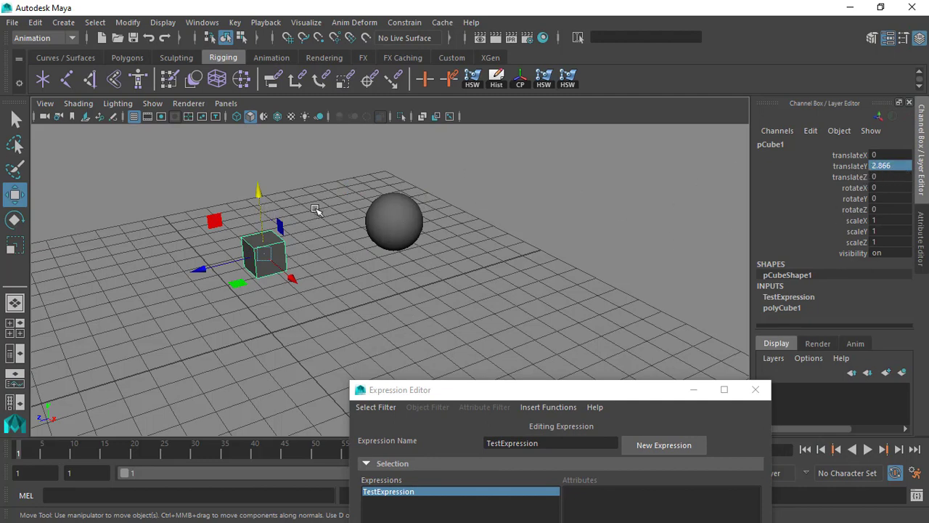
# - Lower the sphere in Y to about 1.454 and undo all the sphere's test moves
pyautogui.click(370, 215)
pyautogui.moveTo(398, 184); pyautogui.dragTo(395, 203)
pyautogui.hotkey('ctrl', 'z')
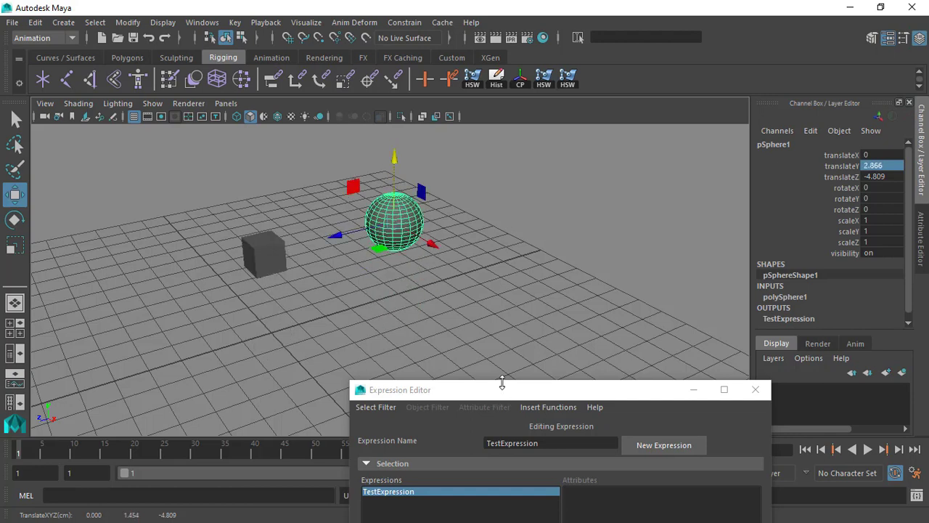
pyautogui.keyDown('alt'); pyautogui.moveTo(472, 263); pyautogui.dragTo(443, 246); pyautogui.keyUp('alt')
pyautogui.hotkey('ctrl', 'z')
pyautogui.hotkey('ctrl', 'z')
pyautogui.hotkey('ctrl', 'z')
pyautogui.hotkey('ctrl', 'z')
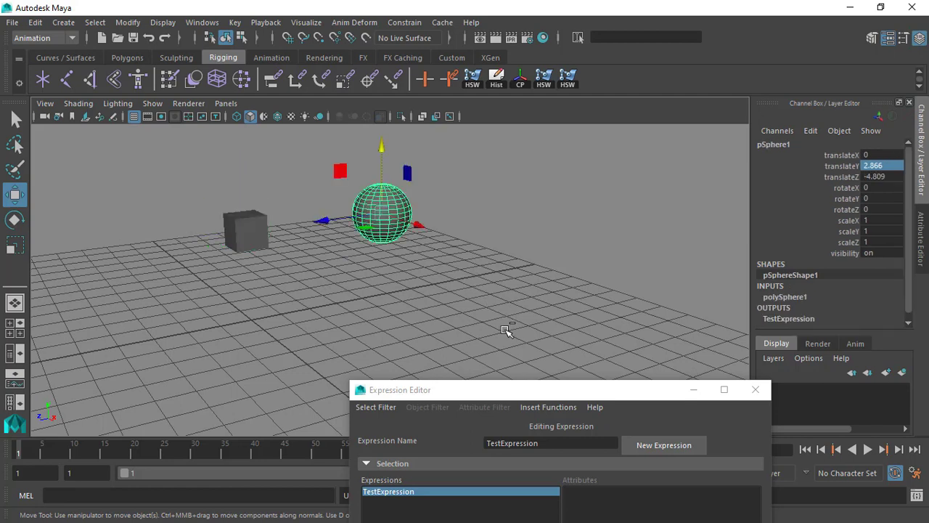
# - Bring the full Expression Editor back into view and review the line linking the cube's translateY to the sphere's
pyautogui.moveTo(531, 390); pyautogui.dragTo(547, 136)
pyautogui.keyDown('alt'); pyautogui.moveTo(309, 230); pyautogui.dragTo(341, 178); pyautogui.keyUp('alt')
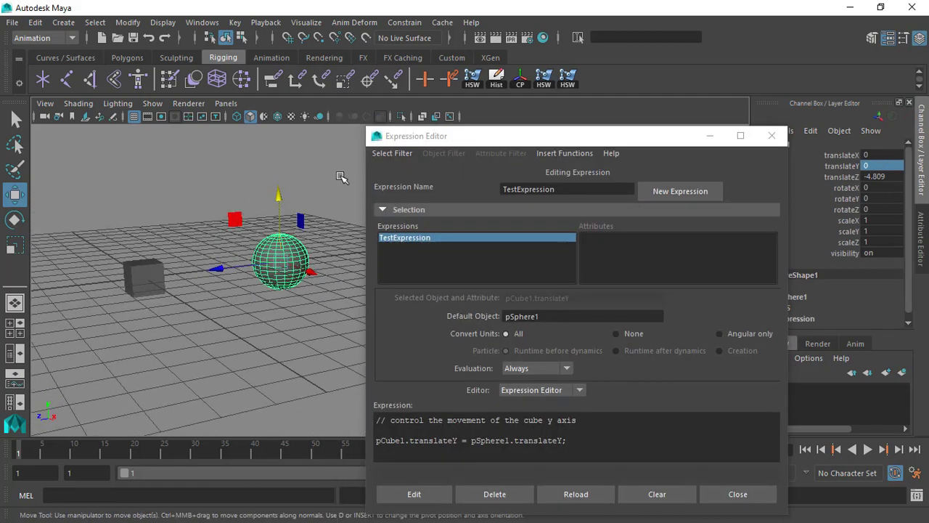
pyautogui.moveTo(479, 137); pyautogui.dragTo(305, 84)
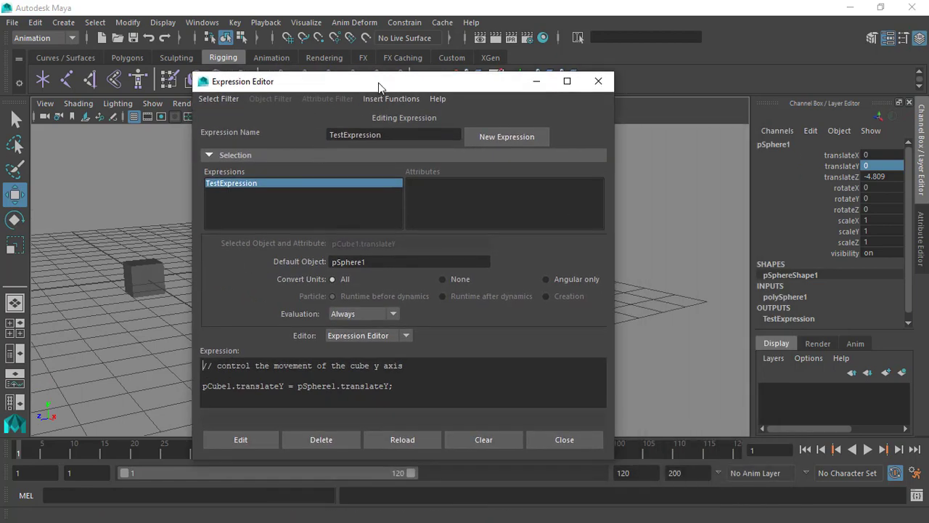
# - Retest the cube's link by raising the sphere in Y to about 3.055, and undo the move
pyautogui.moveTo(378, 87); pyautogui.dragTo(496, 394)
pyautogui.keyDown('alt'); pyautogui.moveTo(472, 342); pyautogui.dragTo(367, 167); pyautogui.keyUp('alt')
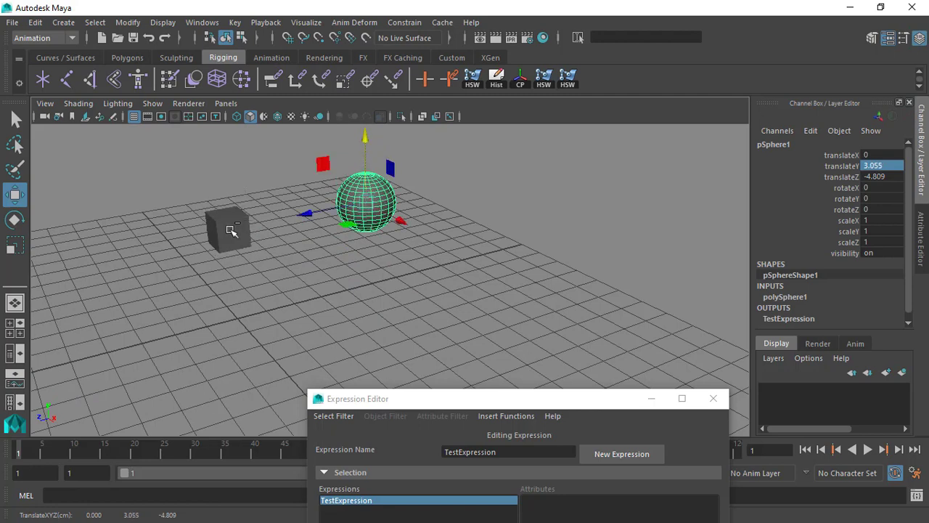
pyautogui.click(228, 228)
pyautogui.hotkey('ctrl', 'z')
pyautogui.hotkey('ctrl', 'z')
pyautogui.hotkey('ctrl', 'z')
pyautogui.hotkey('ctrl', 'z')
pyautogui.hotkey('ctrl', 'z')
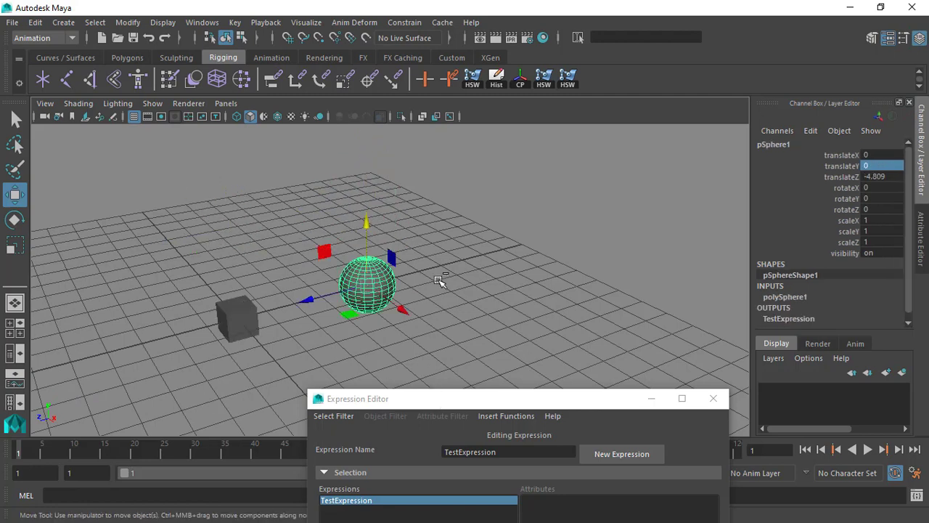
pyautogui.moveTo(446, 402); pyautogui.dragTo(339, 122)
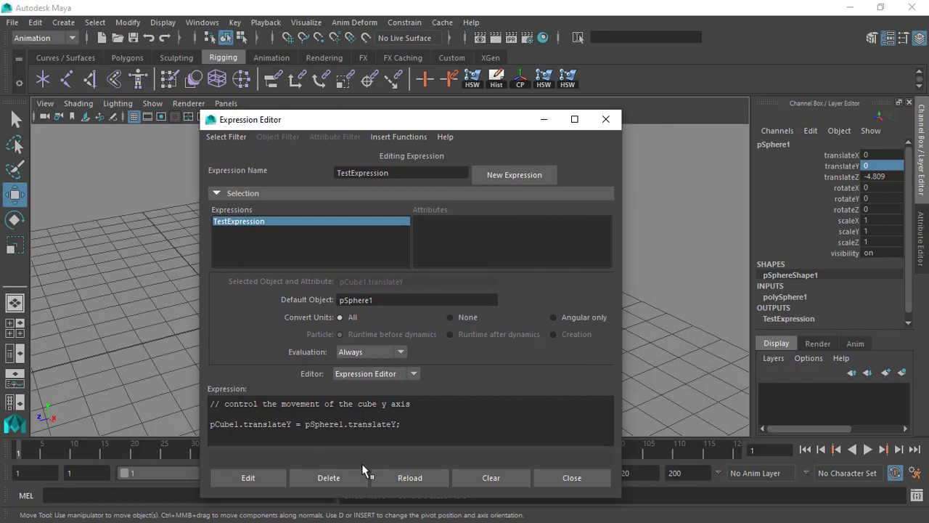
# - Review the TestExpression line that sets pCube1.translateY equal to pSphere1.translateY, including its two object and attribute names
pyautogui.moveTo(424, 428); pyautogui.dragTo(196, 424)
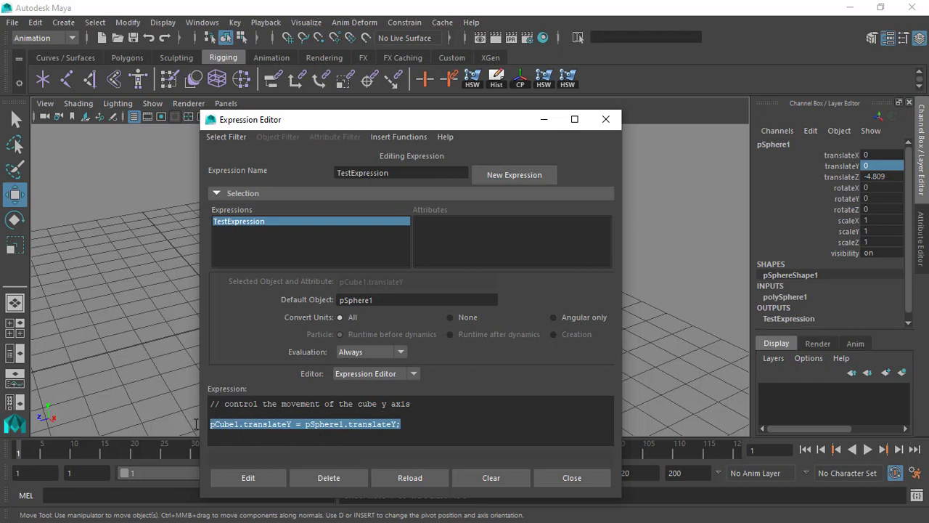
pyautogui.click(383, 432)
pyautogui.moveTo(420, 426); pyautogui.dragTo(212, 425)
pyautogui.moveTo(426, 429); pyautogui.dragTo(211, 425)
pyautogui.click(316, 424)
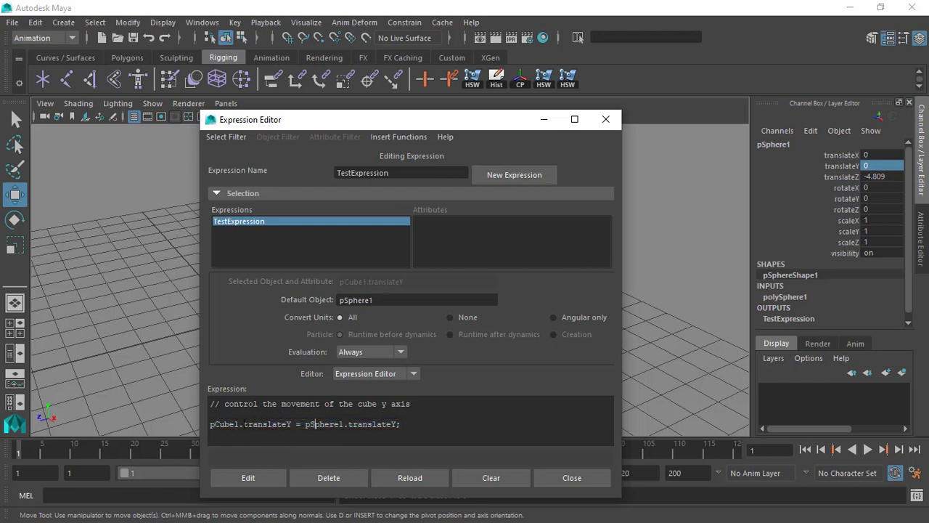
pyautogui.moveTo(401, 425); pyautogui.dragTo(347, 425)
pyautogui.click(413, 432)
pyautogui.moveTo(415, 428); pyautogui.dragTo(238, 428)
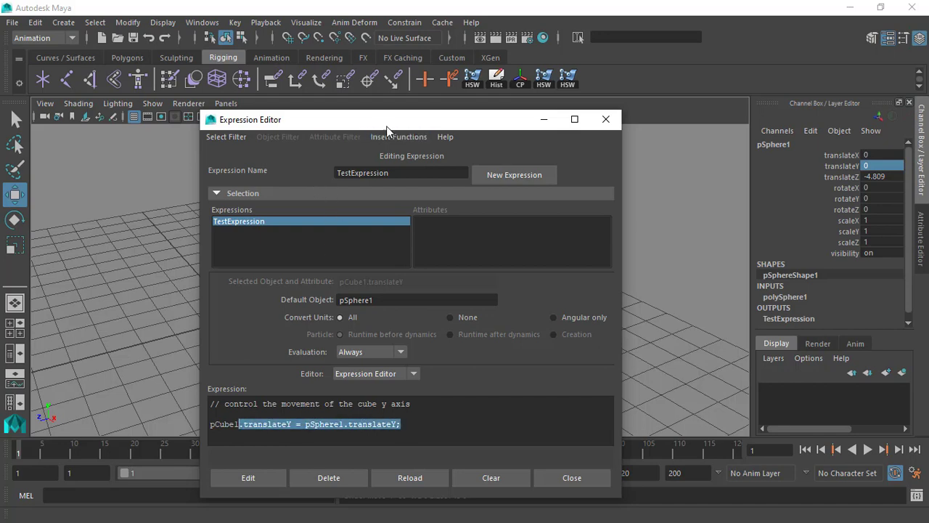
# - Browse the math, random, vector and conversion functions that can be inserted, and compare them with the current expression line
pyautogui.moveTo(386, 124); pyautogui.dragTo(304, 94)
pyautogui.click(306, 107)
pyautogui.moveTo(317, 123)
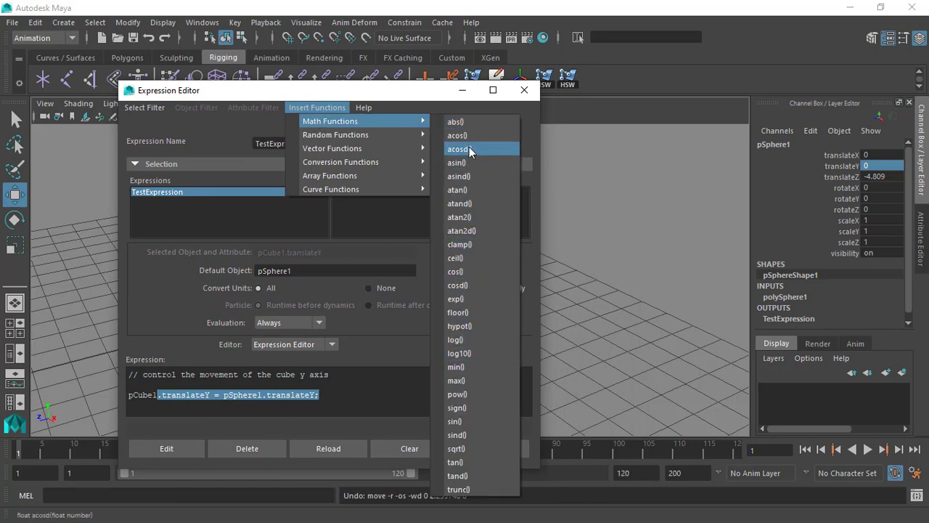
pyautogui.moveTo(352, 133)
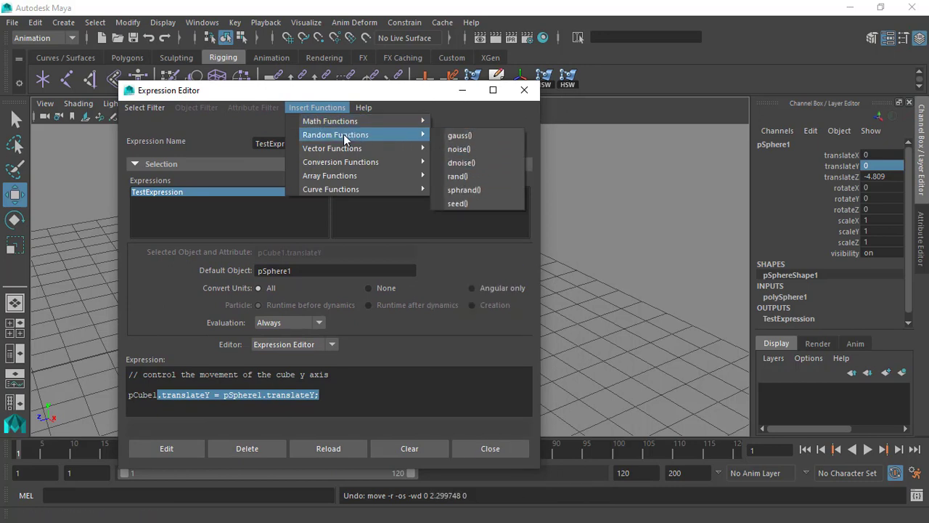
pyautogui.moveTo(367, 153)
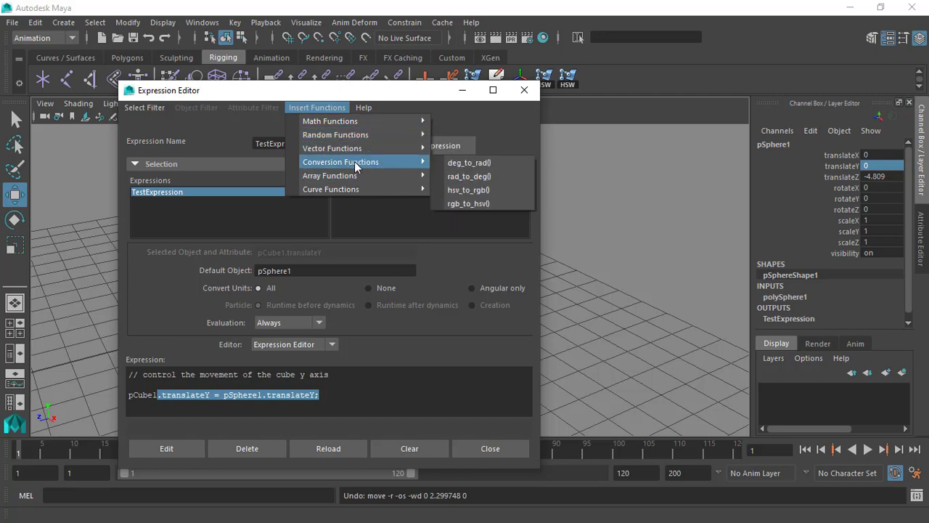
pyautogui.click(331, 405)
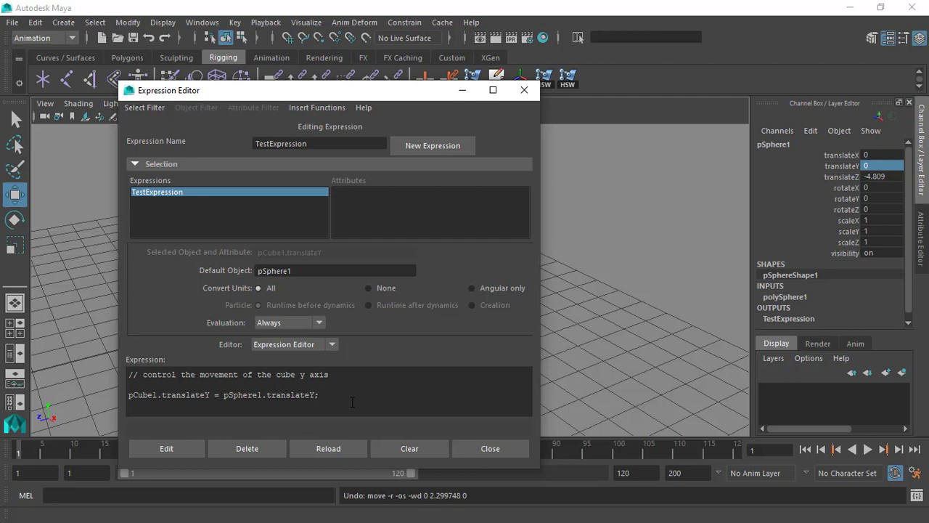
pyautogui.moveTo(352, 401); pyautogui.dragTo(142, 392)
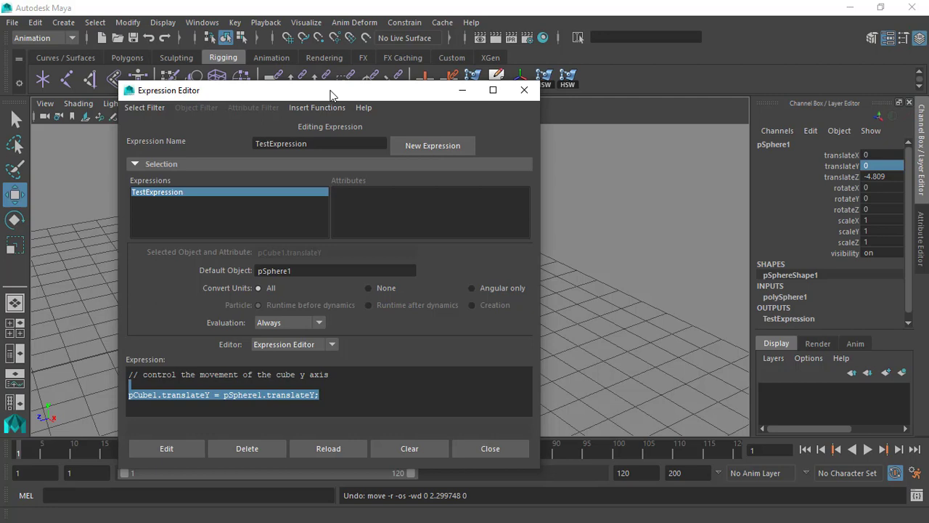
# - Negate the sphere's value so TestExpression reads pCube1.translateY = - pSphere1.translateY; and apply the edit
pyautogui.moveTo(330, 94); pyautogui.dragTo(638, 77)
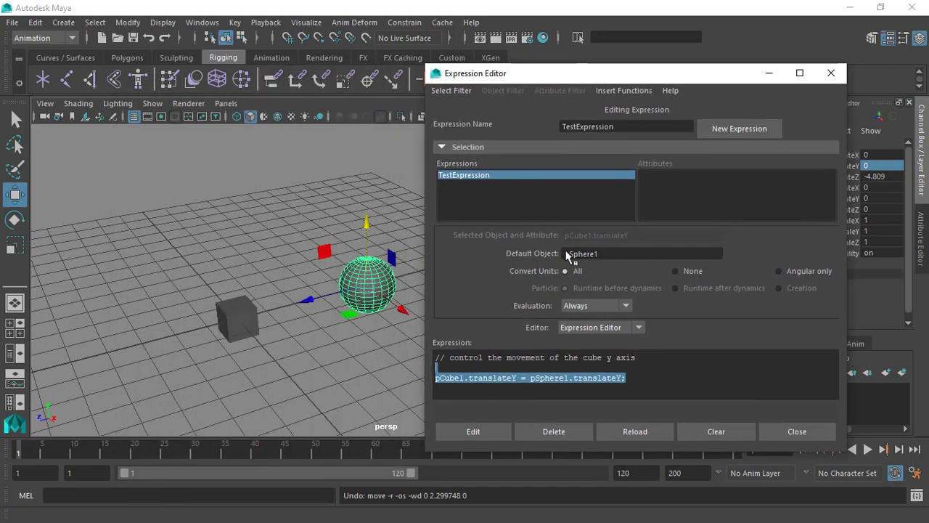
pyautogui.click(532, 378)
pyautogui.moveTo(628, 385); pyautogui.dragTo(419, 376)
pyautogui.click(532, 387)
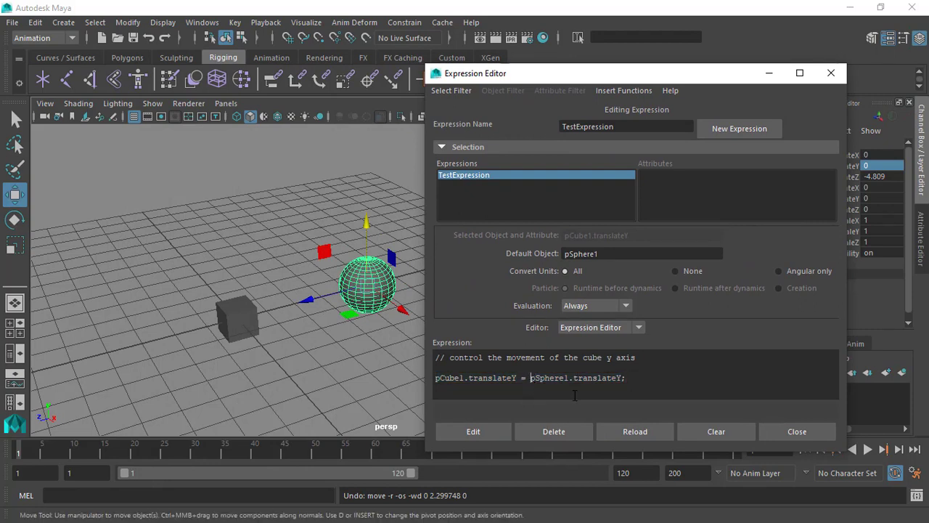
pyautogui.write('-')
pyautogui.click(482, 425)
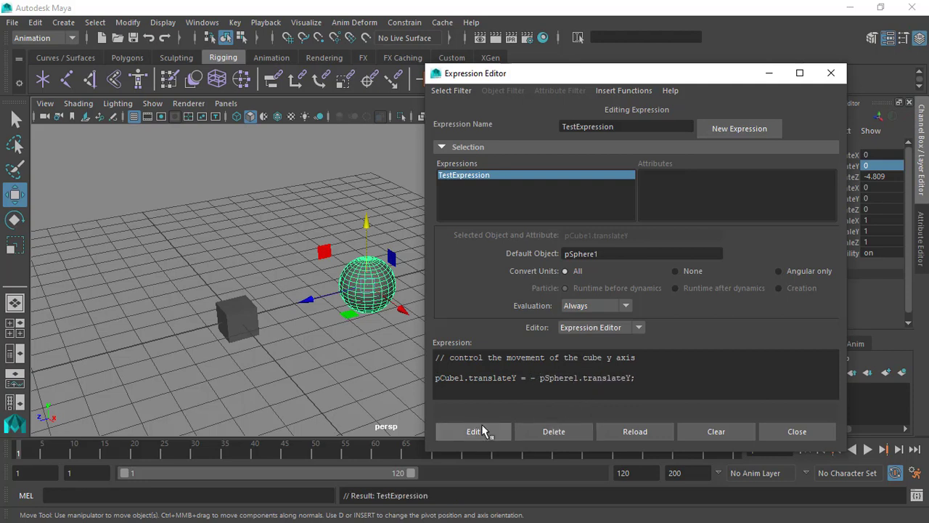
# - Test the inverted link by raising the sphere in Y to about 2.369, and undo the move
pyautogui.click(769, 72)
pyautogui.keyDown('alt'); pyautogui.moveTo(486, 243); pyautogui.dragTo(417, 259); pyautogui.keyUp('alt')
pyautogui.keyDown('alt'); pyautogui.moveTo(360, 300); pyautogui.dragTo(327, 149); pyautogui.keyUp('alt')
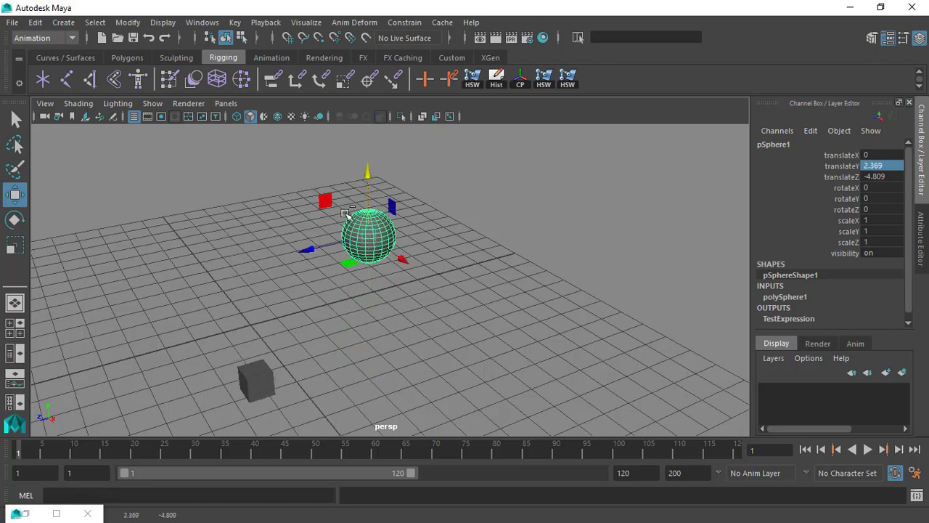
pyautogui.hotkey('ctrl', 'z')
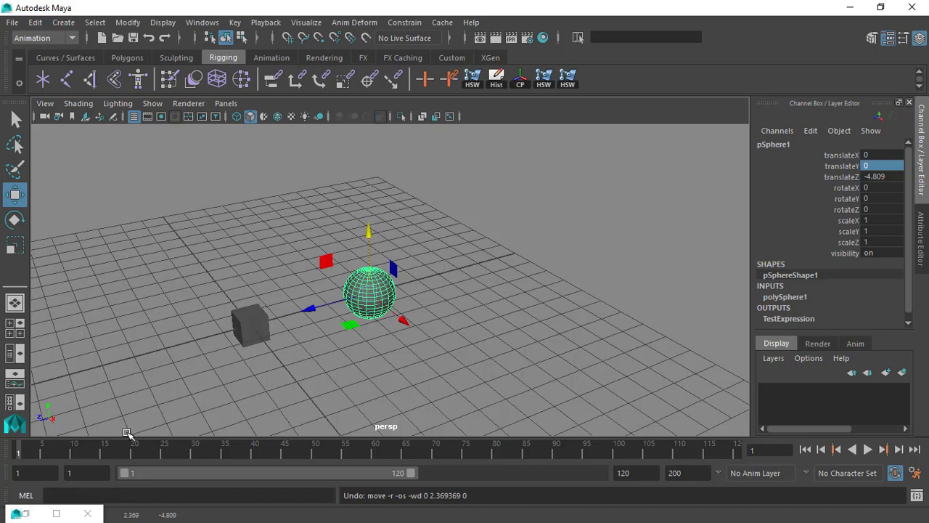
# - Bring the Expression Editor back into view and review the comment and the negated translateY line
pyautogui.click(25, 514)
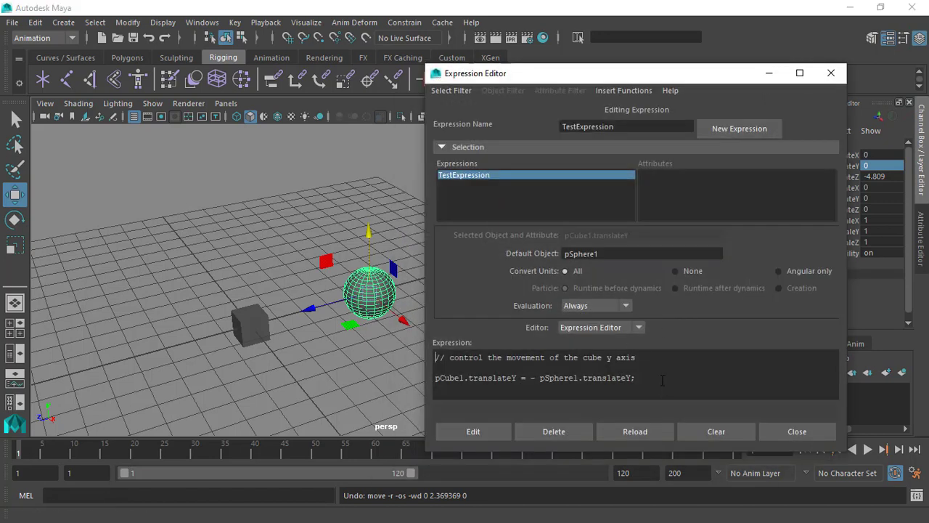
pyautogui.moveTo(662, 380); pyautogui.dragTo(430, 347)
pyautogui.click(664, 379)
pyautogui.moveTo(663, 386); pyautogui.dragTo(450, 358)
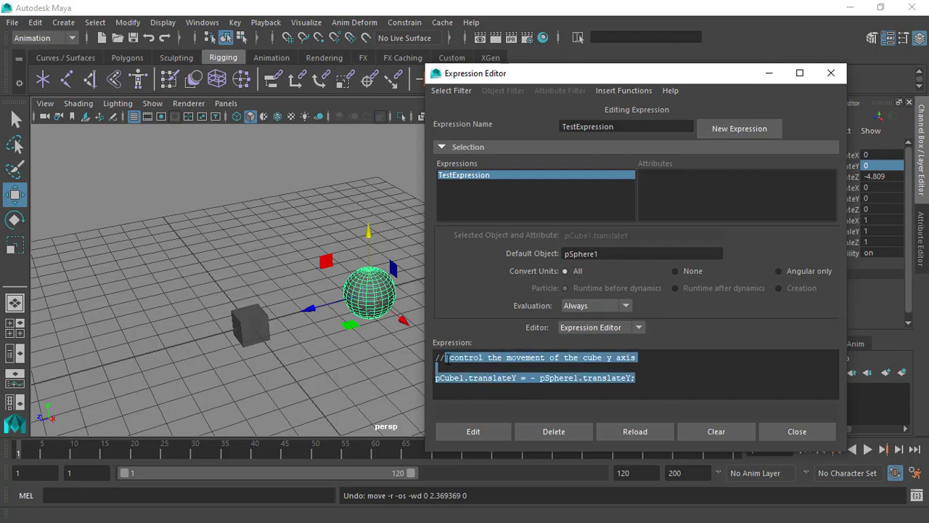
pyautogui.click(642, 377)
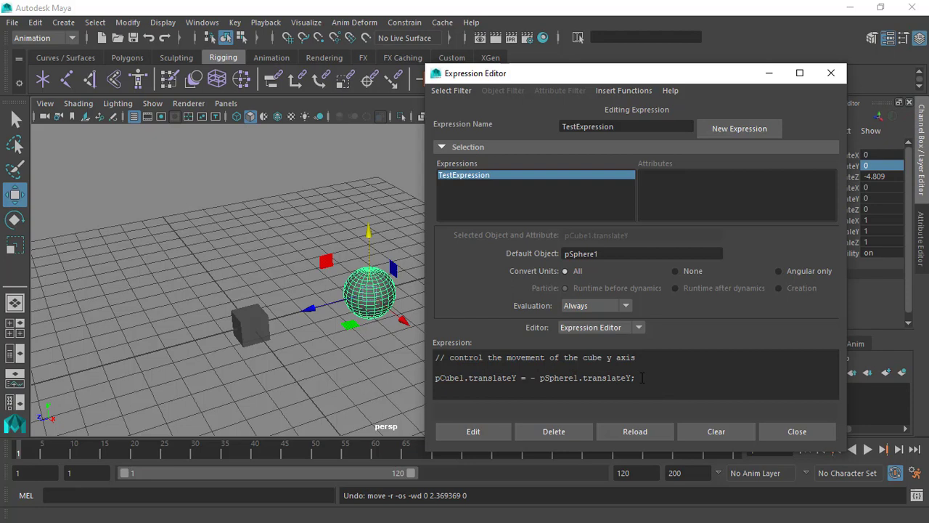
# - Retest the inverted link by moving the sphere in Y to about 0.964, and undo the move
pyautogui.click(769, 76)
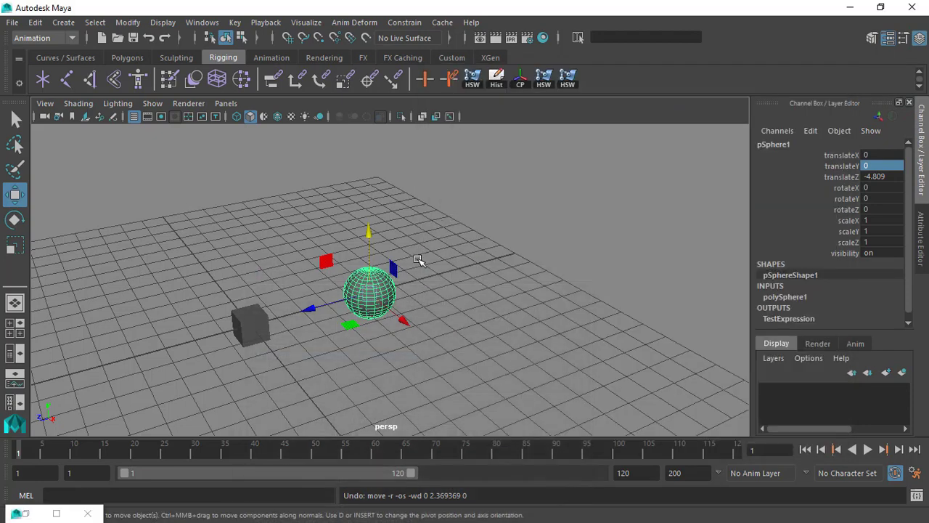
pyautogui.moveTo(369, 233); pyautogui.dragTo(317, 210)
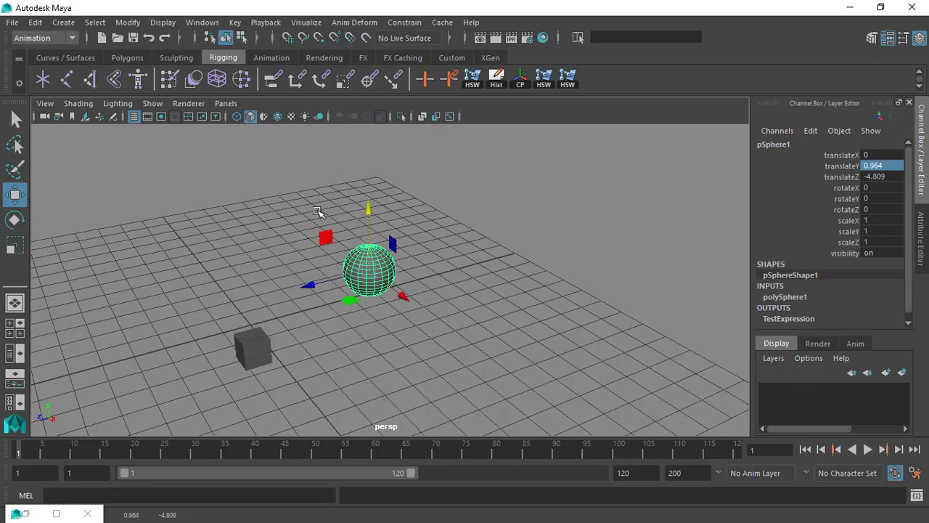
pyautogui.hotkey('ctrl', 'z')
# - Restore the minimized Expression Editor, look over TestExpression once more and close the editor
pyautogui.click(56, 514)
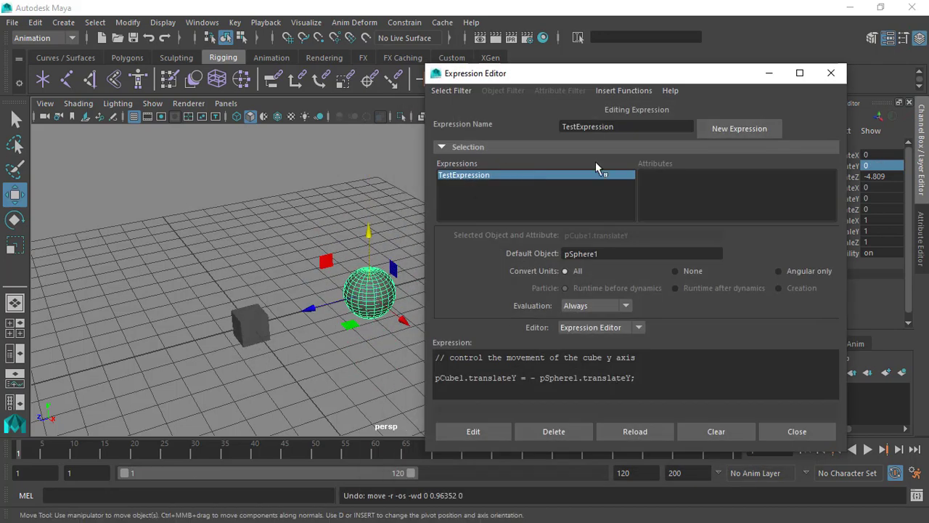
pyautogui.moveTo(546, 81); pyautogui.dragTo(411, 58)
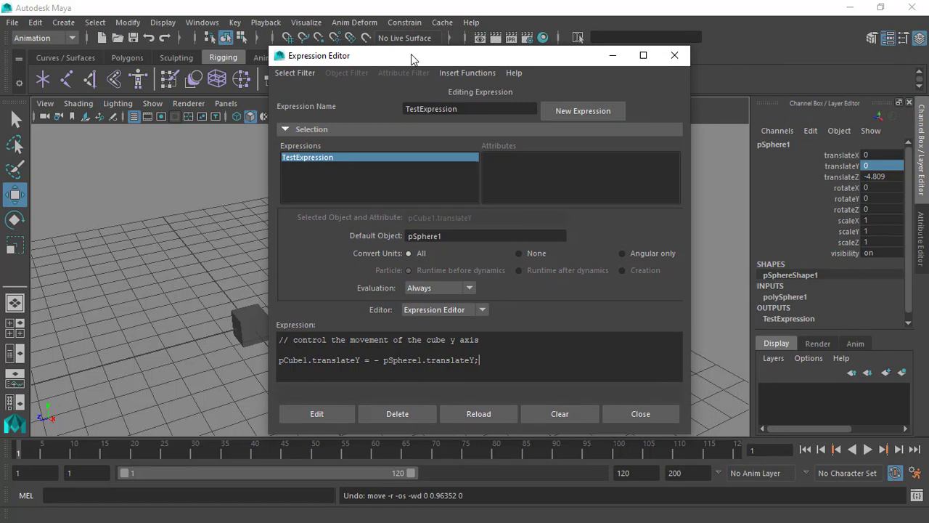
pyautogui.moveTo(465, 58); pyautogui.dragTo(397, 58)
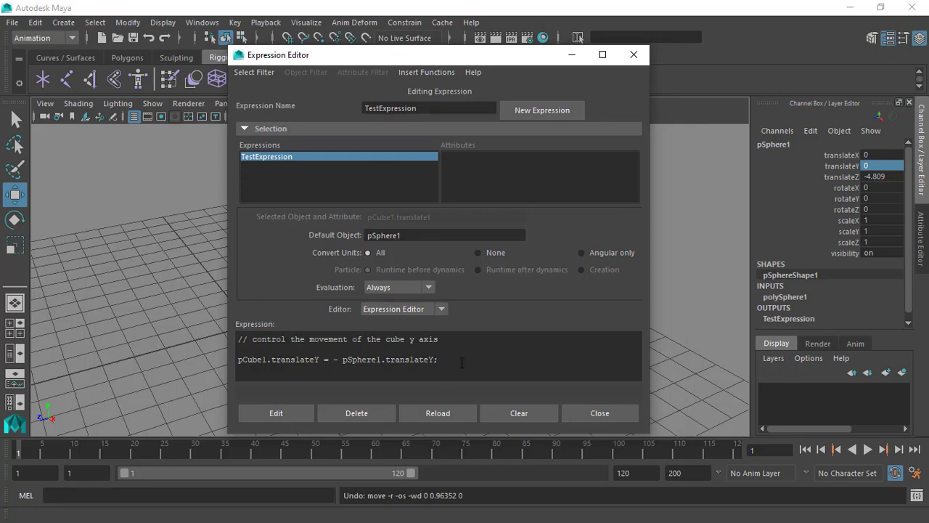
pyautogui.click(634, 54)
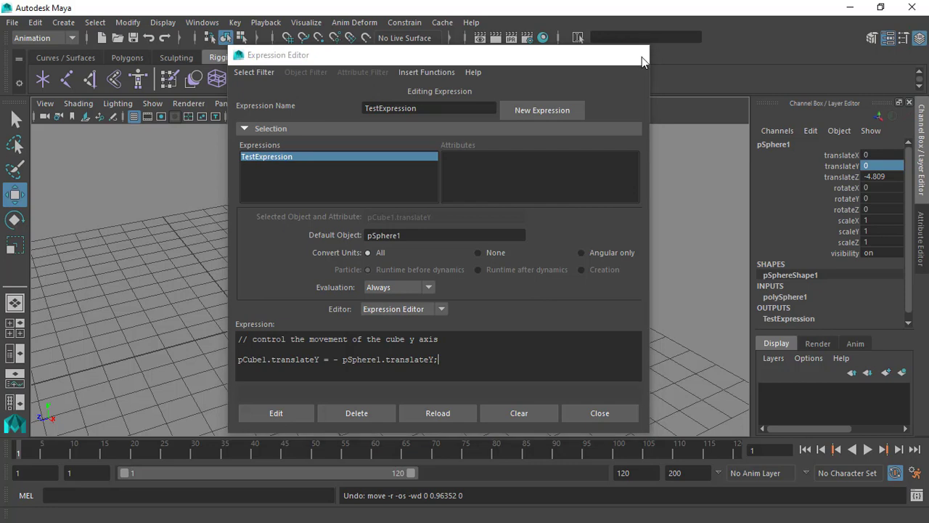
# - Deselect the sphere in the perspective view so that no object is selected
pyautogui.click(499, 243)
pyautogui.keyDown('alt'); pyautogui.moveTo(500, 243); pyautogui.dragTo(518, 269); pyautogui.keyUp('alt')
pyautogui.click(430, 263)
pyautogui.click(549, 228)
pyautogui.moveTo(551, 226)
pyautogui.keyDown('alt'); pyautogui.mouseDown()
pyautogui.moveTo(565, 213)
pyautogui.moveTo(568, 230)
pyautogui.moveTo(560, 232)
pyautogui.mouseUp(); pyautogui.keyUp('alt')
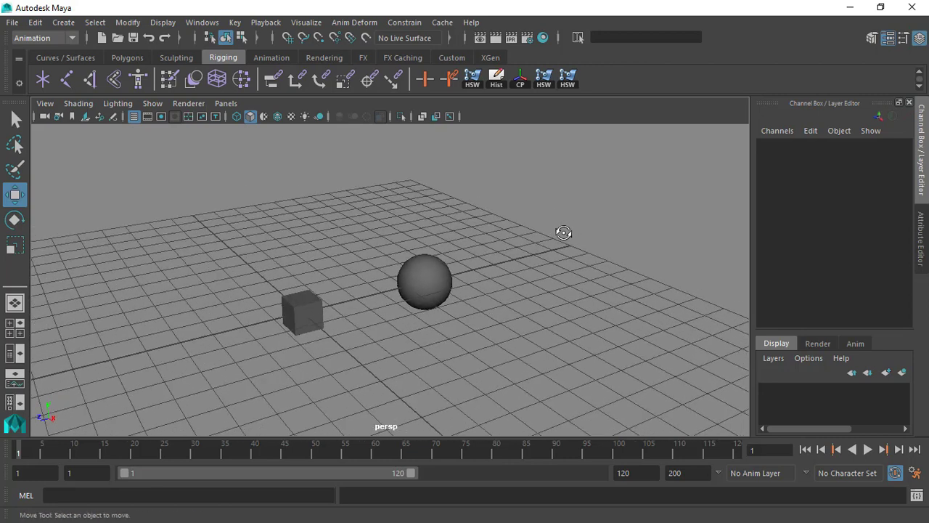